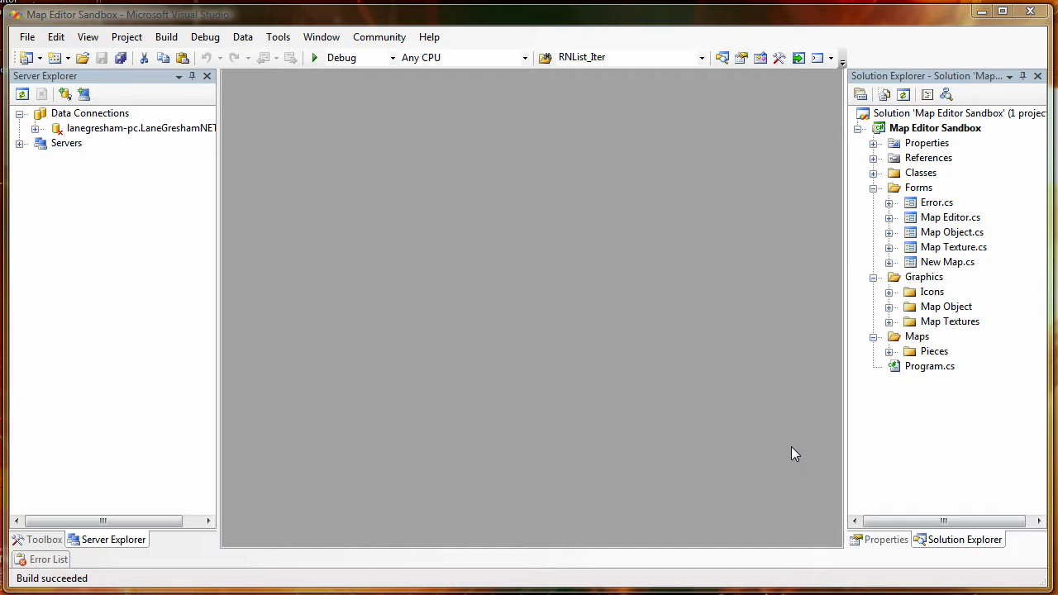
Select Program.cs in the Map Editor Sandbox project in Solution Explorer.
left_click(931, 367)
left_click(931, 368)
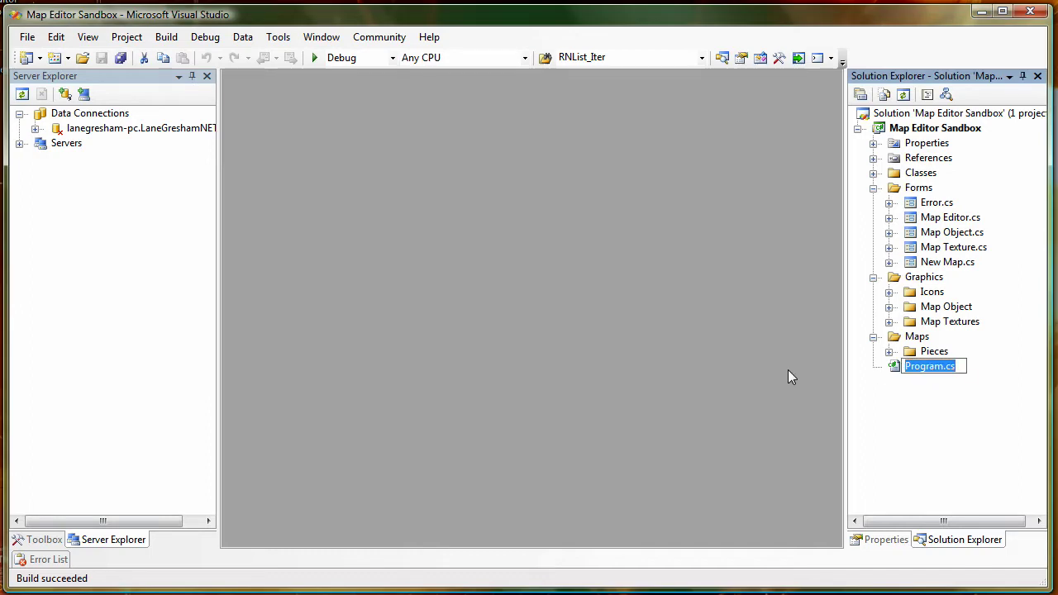
Run the Map Editor Sandbox, move its window top-left, and hide Visual Studio.
key("F5")
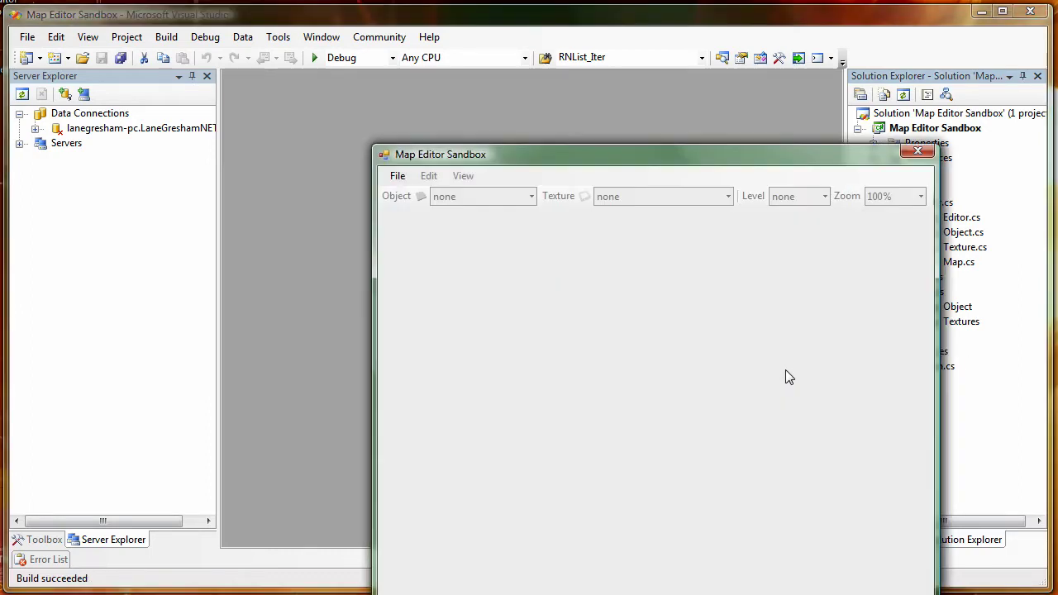
left_click_drag(708, 157, 579, 101)
left_click(981, 11)
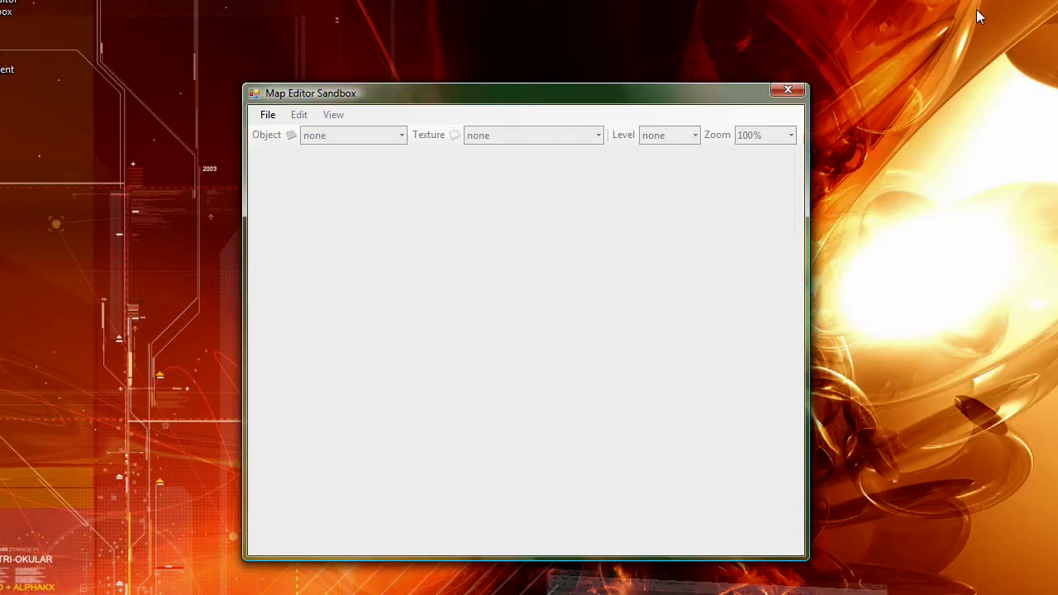
Create a new map named SampleMap01 sized X 8, Y 8, Z 2.
left_click(267, 117)
left_click(283, 138)
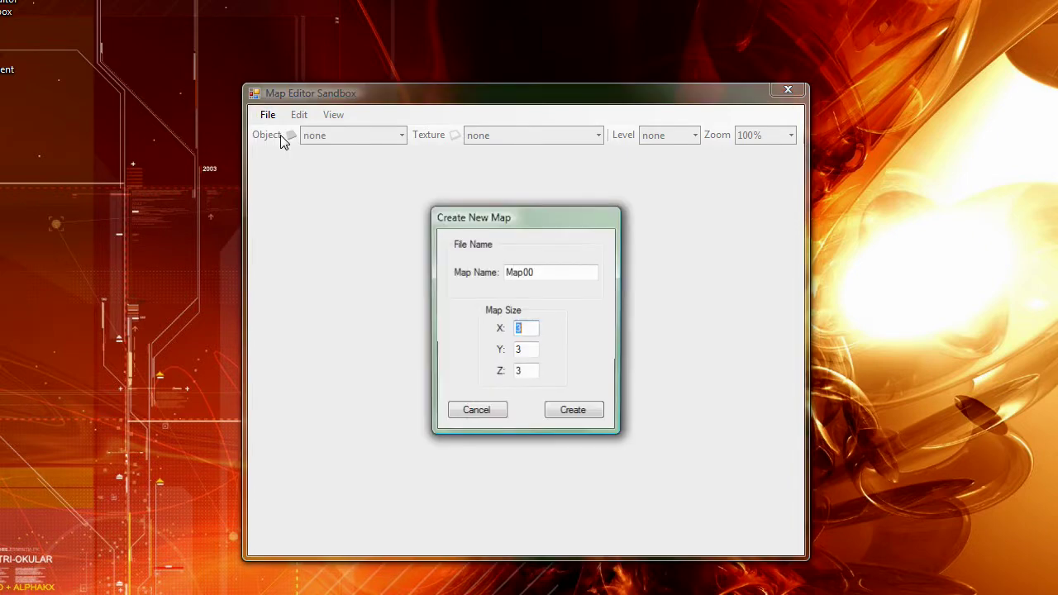
left_click_drag(541, 272, 484, 281)
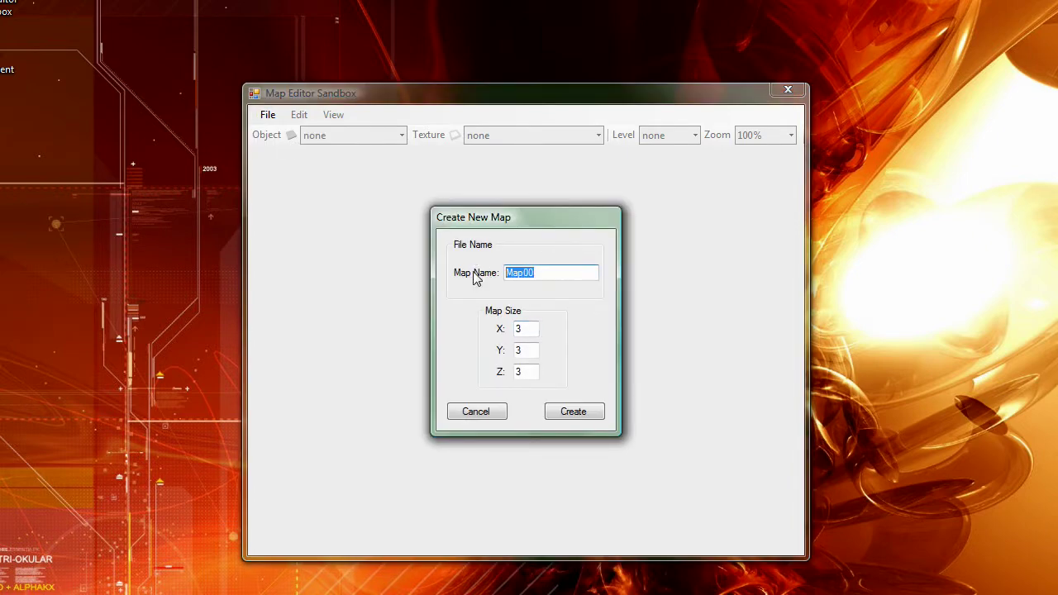
type("Sample")
key("Tab")
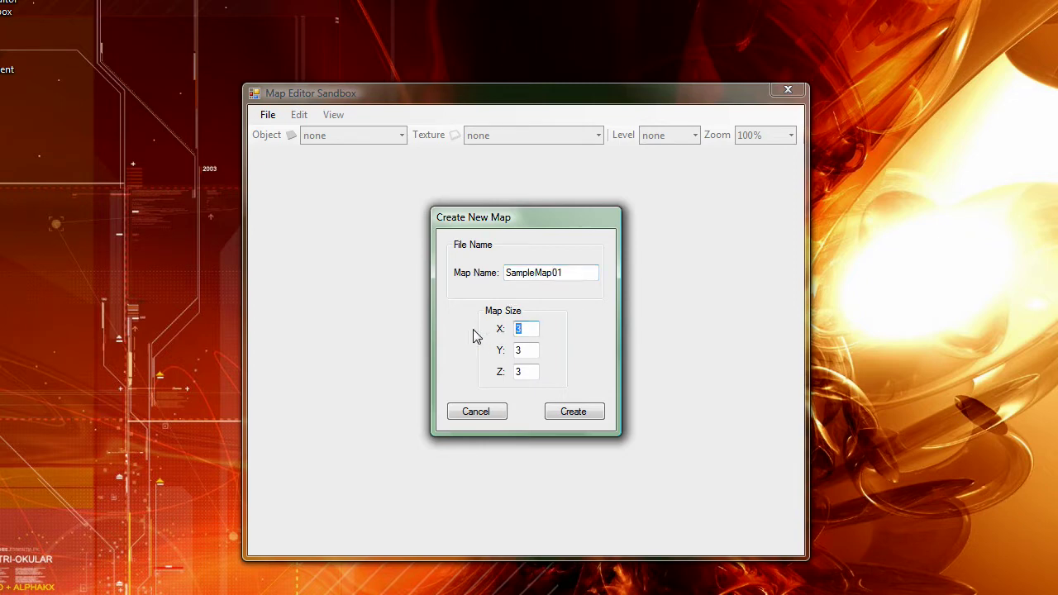
type("88")
left_click(575, 412)
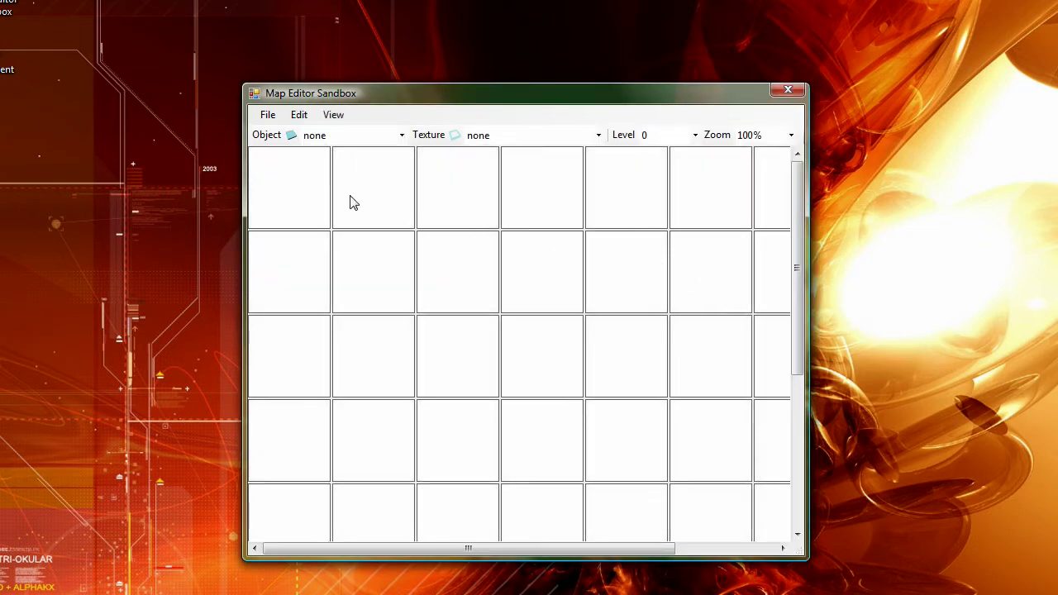
Zoom the grid view to 75%.
left_click(747, 134)
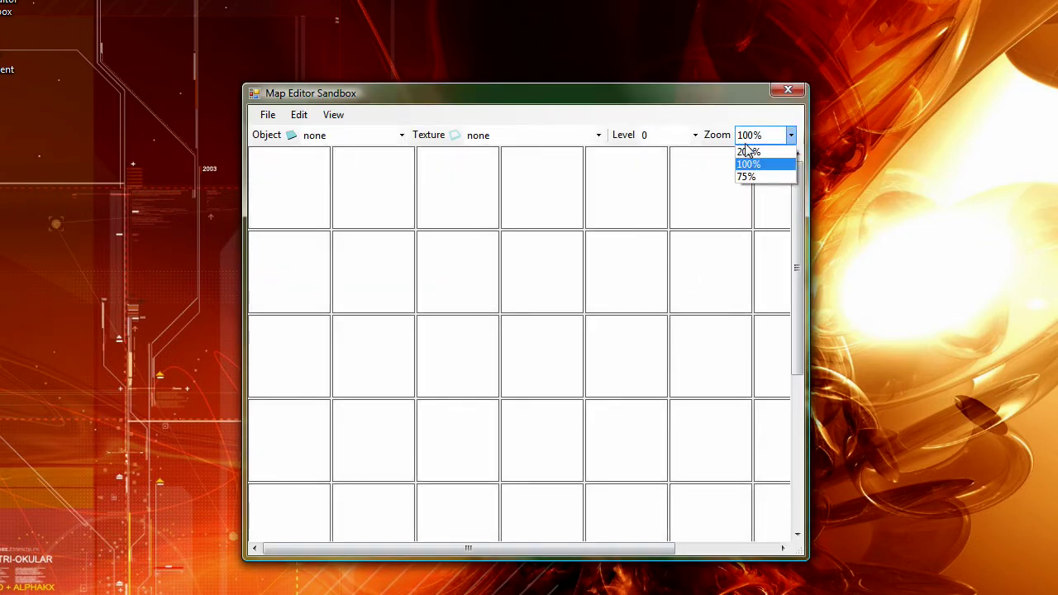
left_click(747, 179)
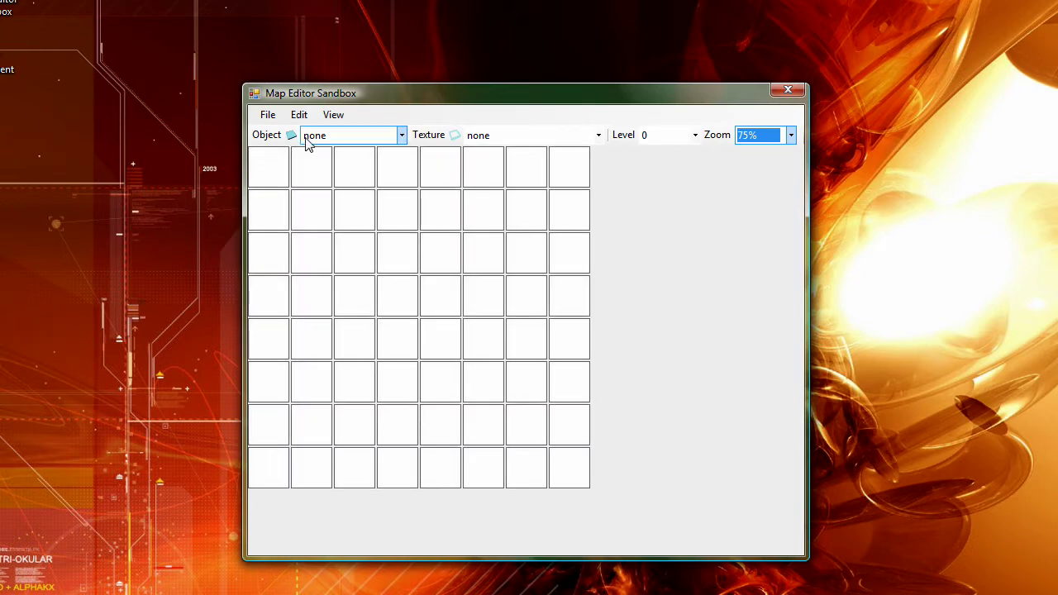
left_click(267, 116)
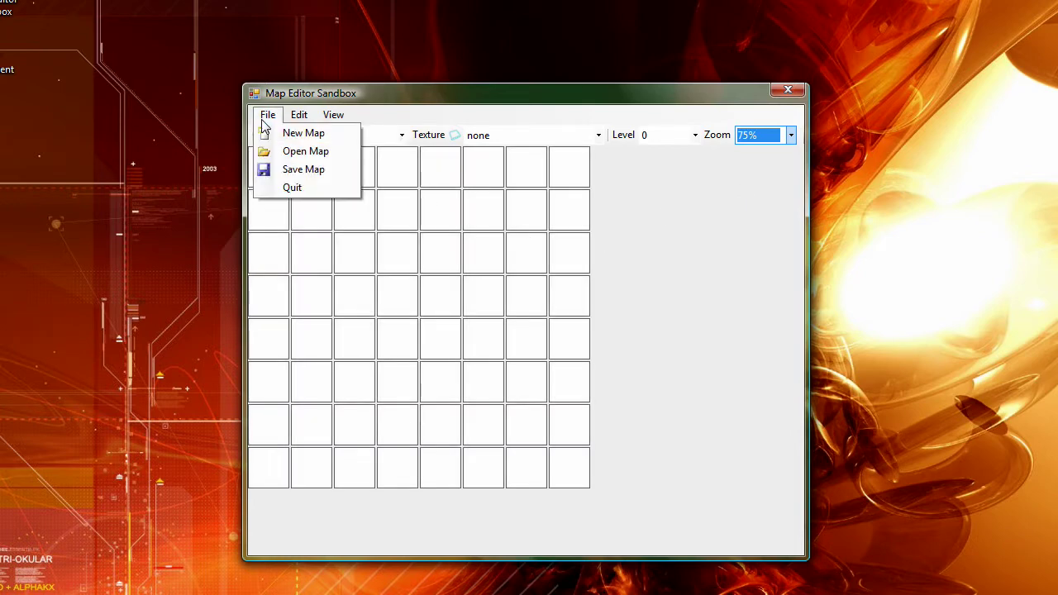
left_click(304, 123)
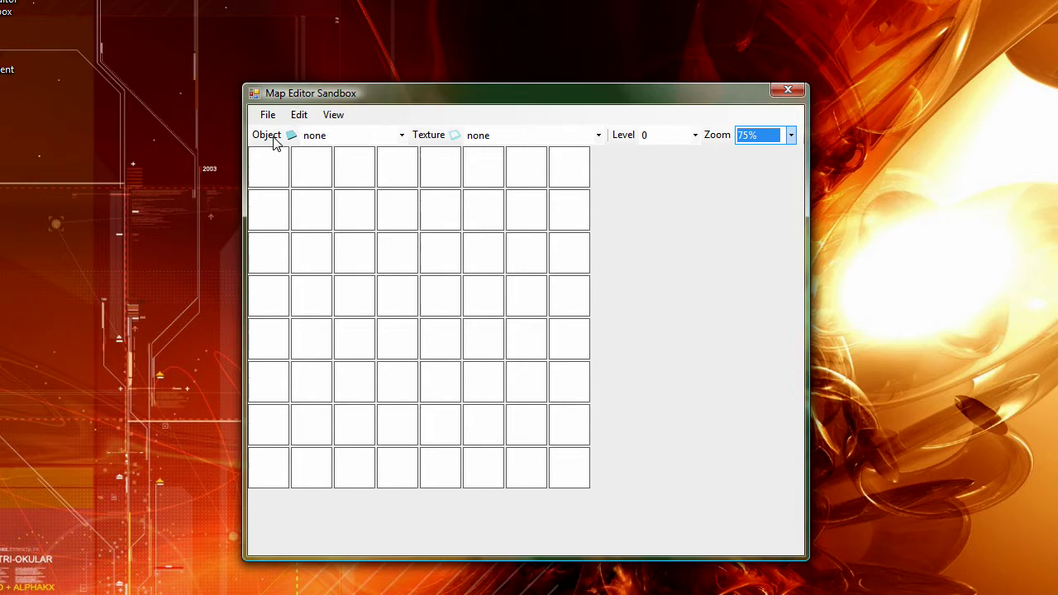
Preview Block, Bridge and Rock in the object chooser, then select Block.
left_click(275, 140)
left_click(480, 229)
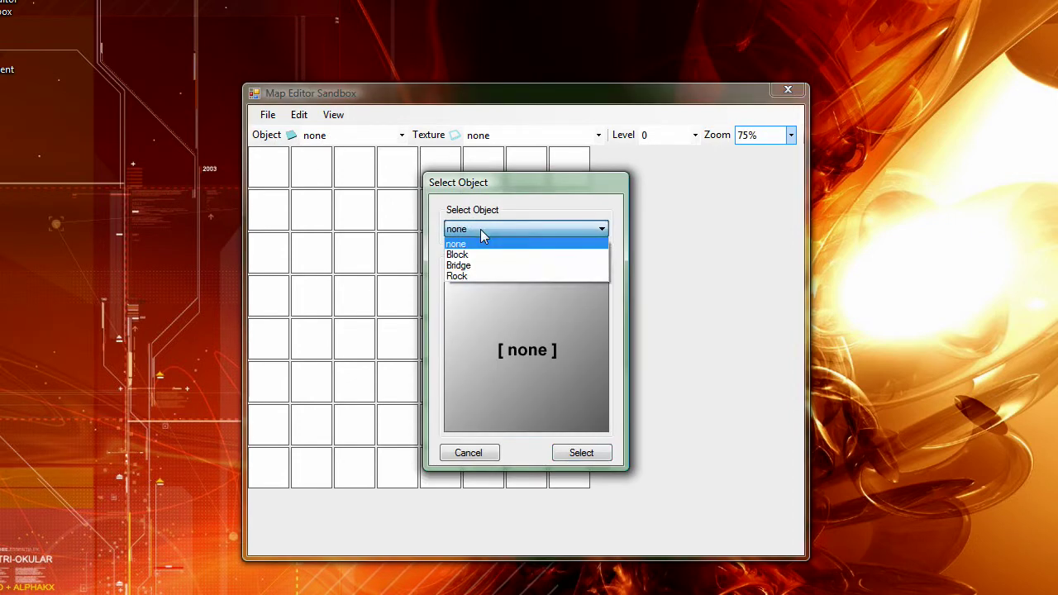
left_click(484, 257)
left_click(480, 230)
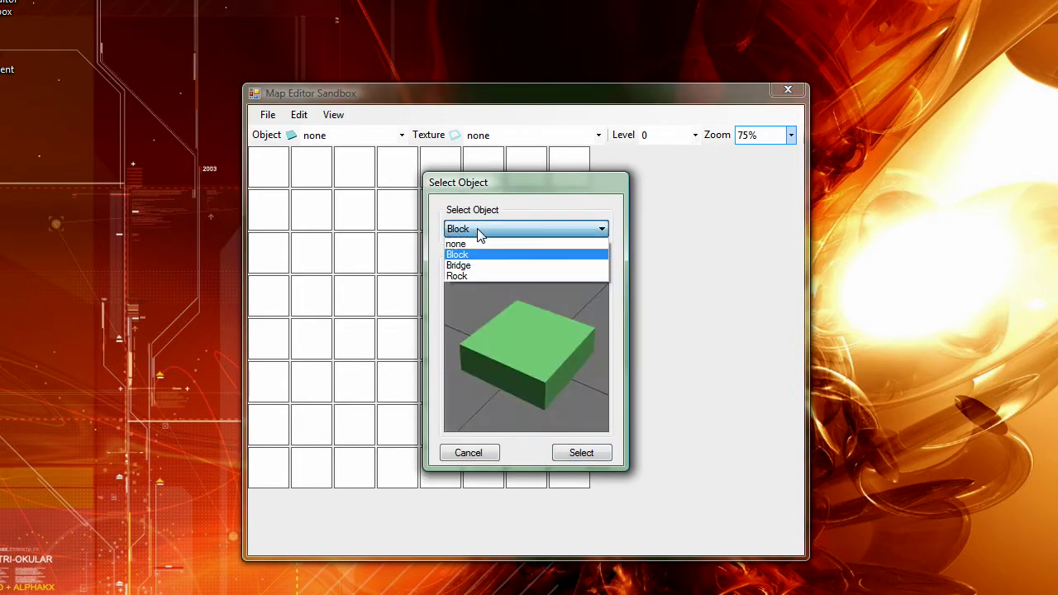
left_click(468, 265)
left_click(475, 231)
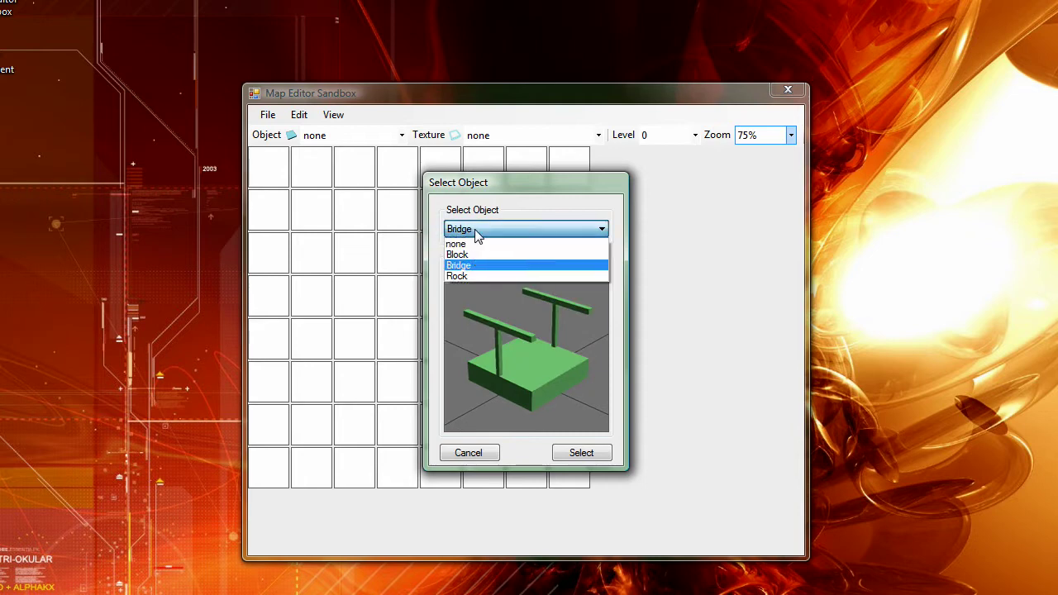
left_click(466, 276)
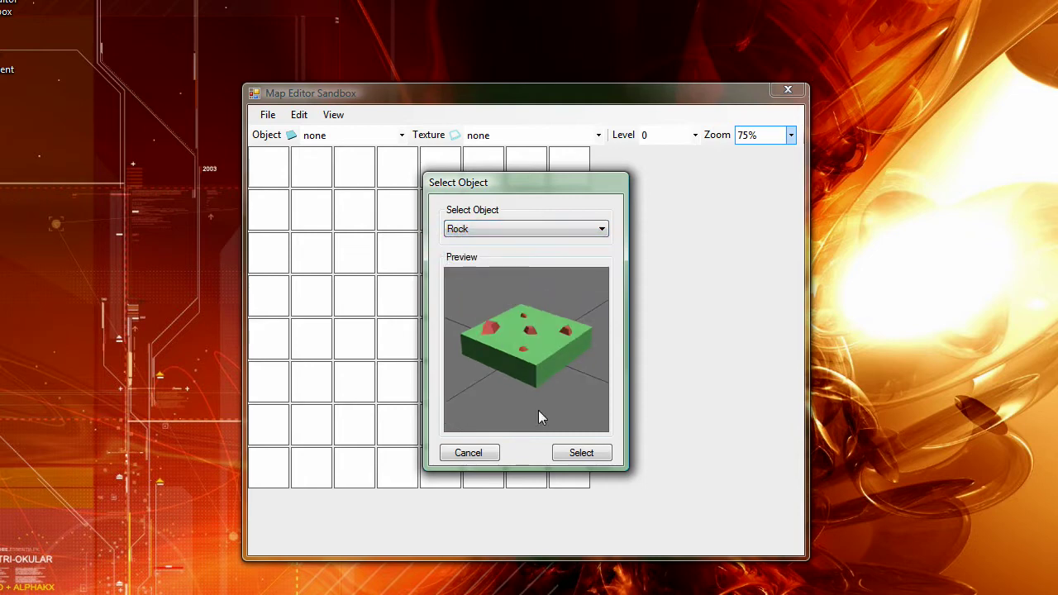
left_click(491, 229)
left_click(456, 255)
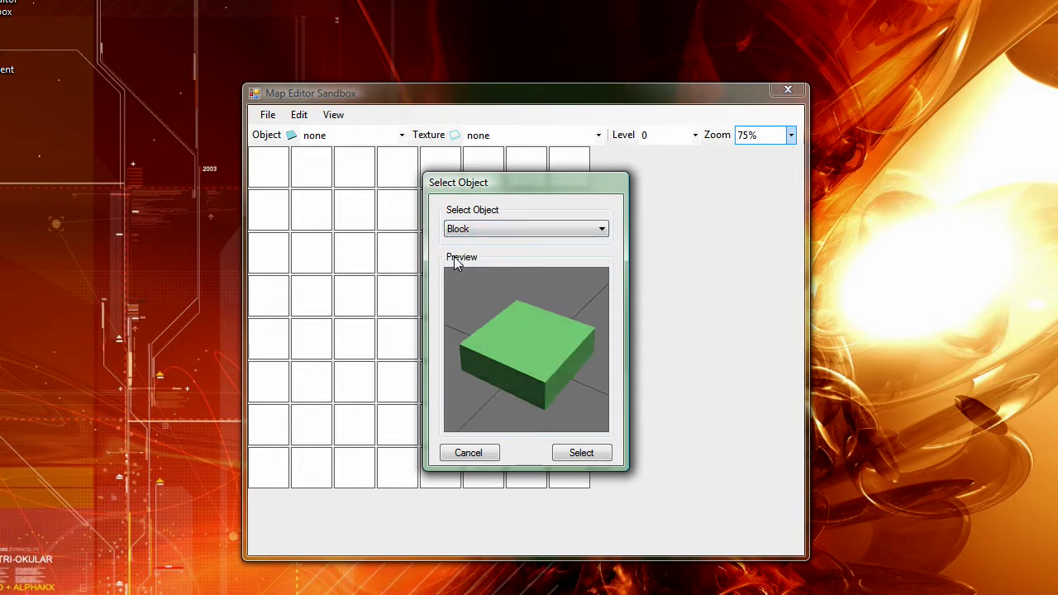
left_click(579, 462)
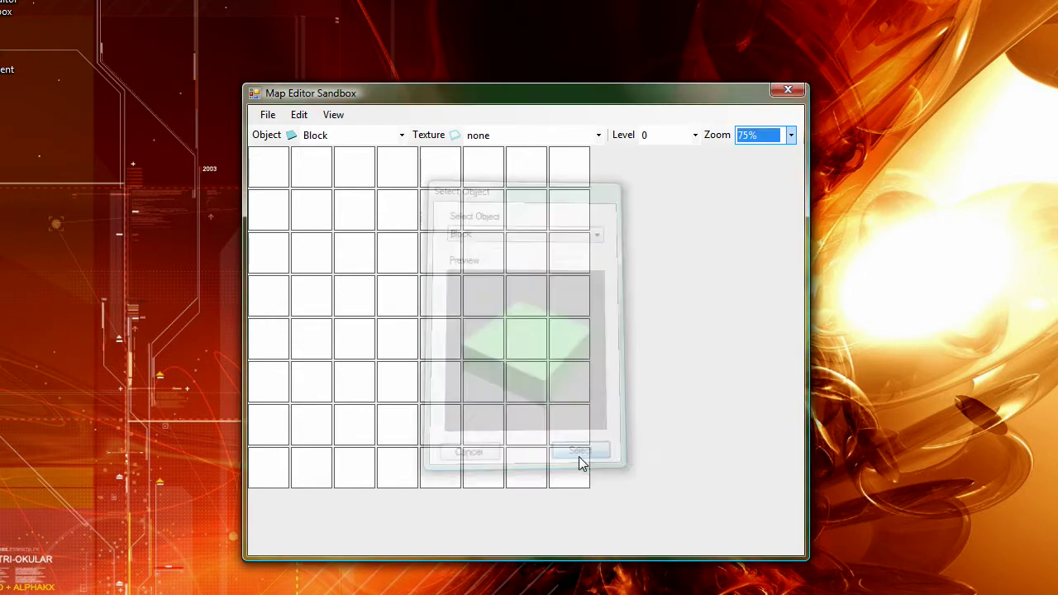
Compare the Dirt and Grass textures, then select Water as the block texture.
left_click(441, 137)
left_click(439, 145)
left_click(424, 171)
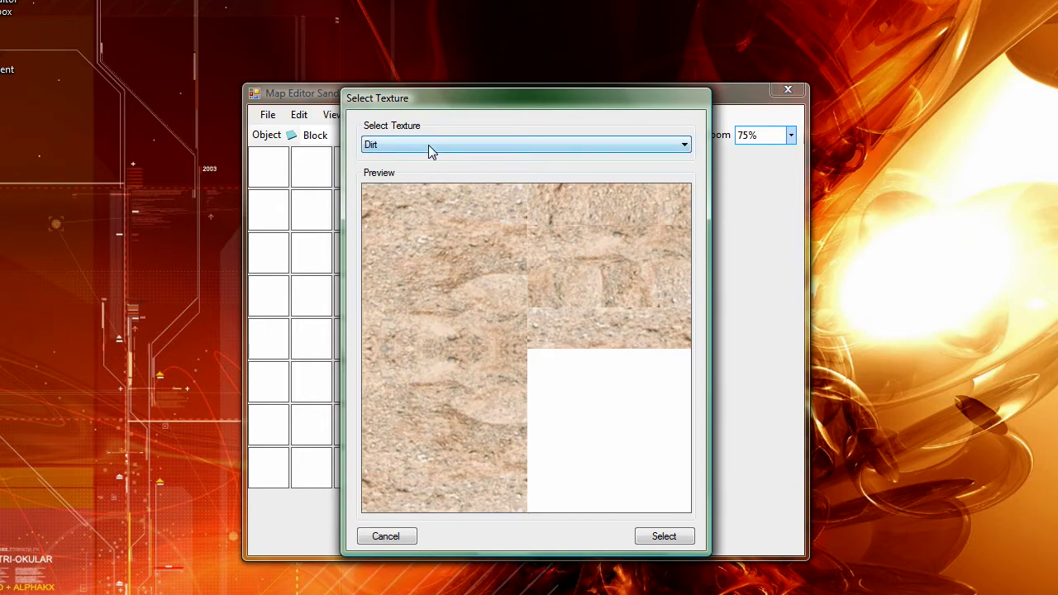
left_click(428, 144)
left_click(428, 183)
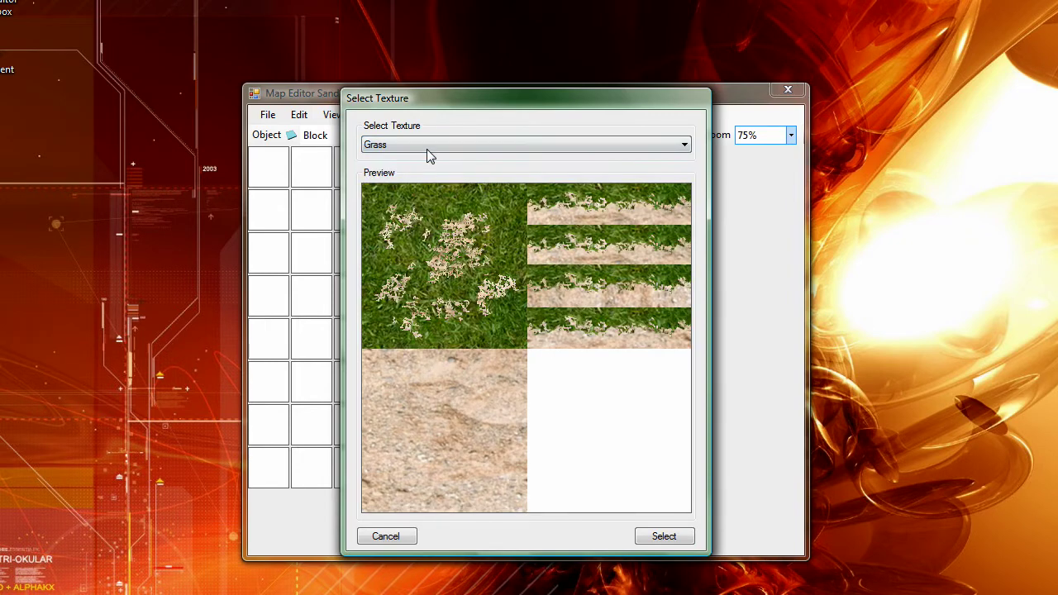
left_click(426, 147)
left_click(423, 192)
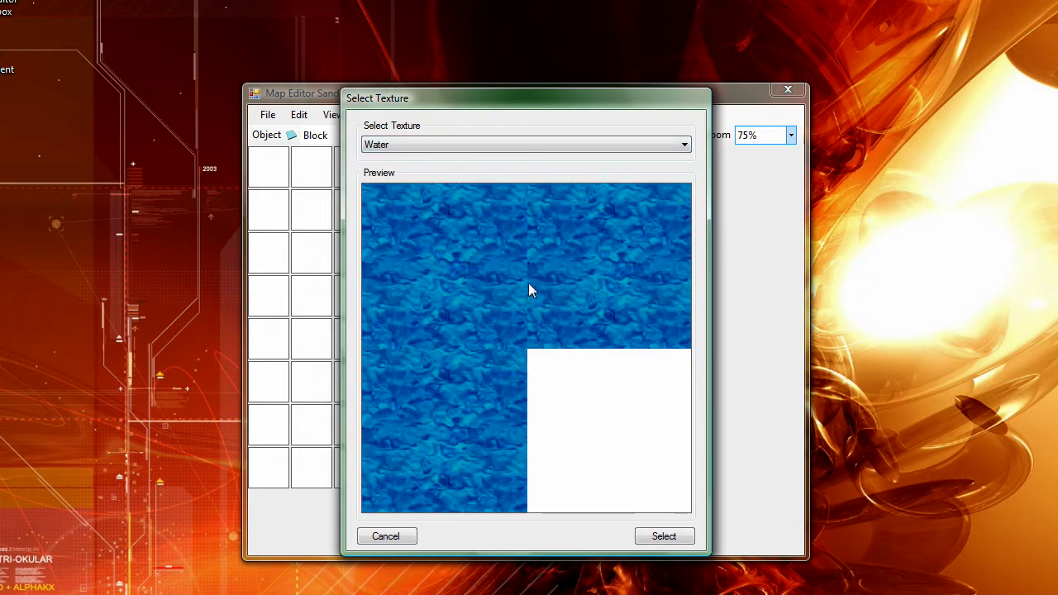
left_click(665, 537)
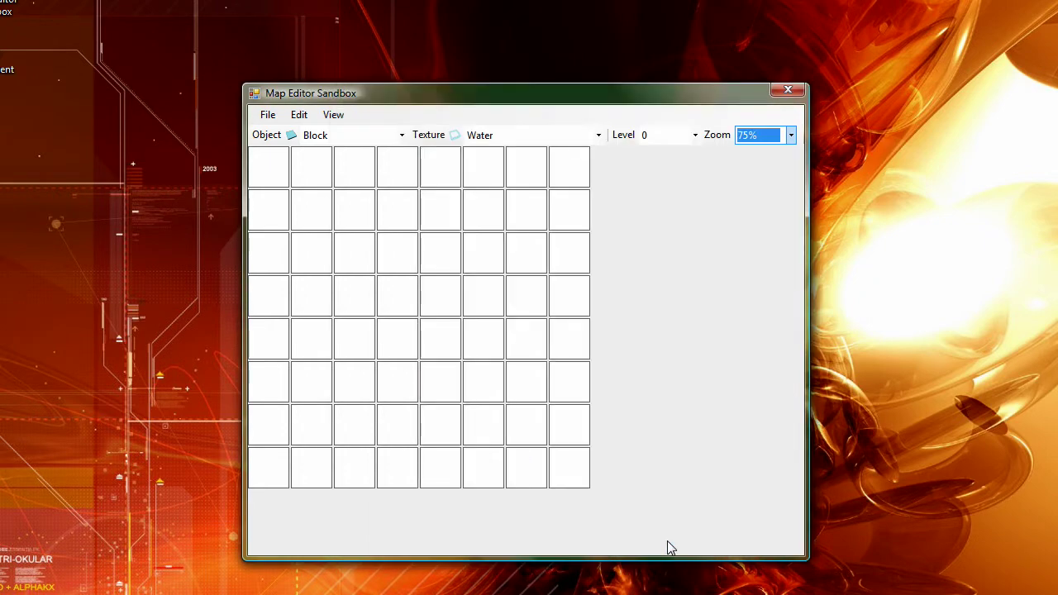
Place water blocks in the top rows of columns 1–4.
left_click(283, 182)
left_click(282, 205)
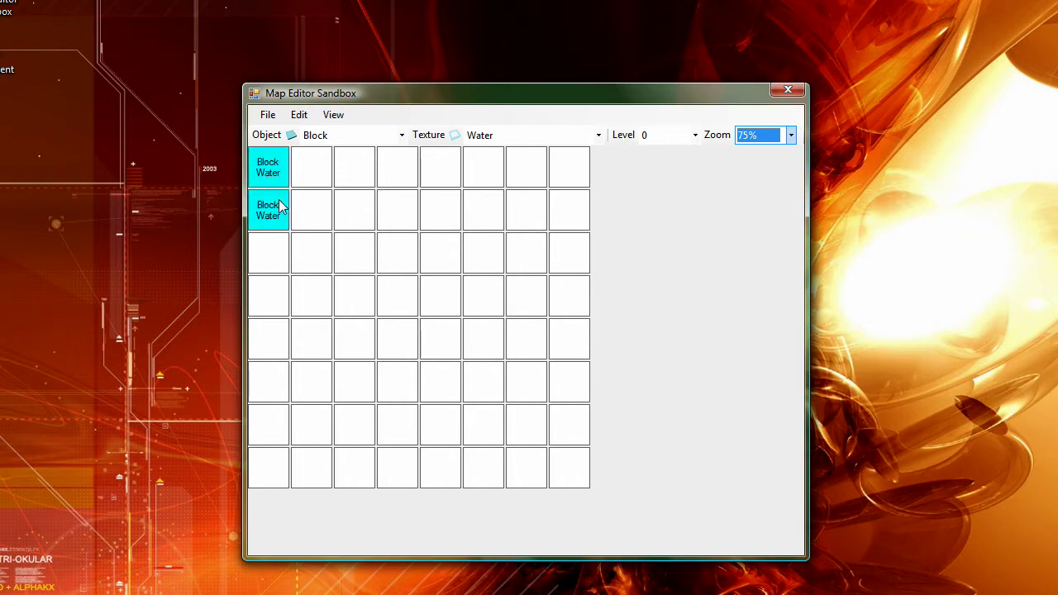
left_click(317, 185)
left_click(321, 210)
left_click(354, 176)
left_click(359, 213)
left_click(325, 248)
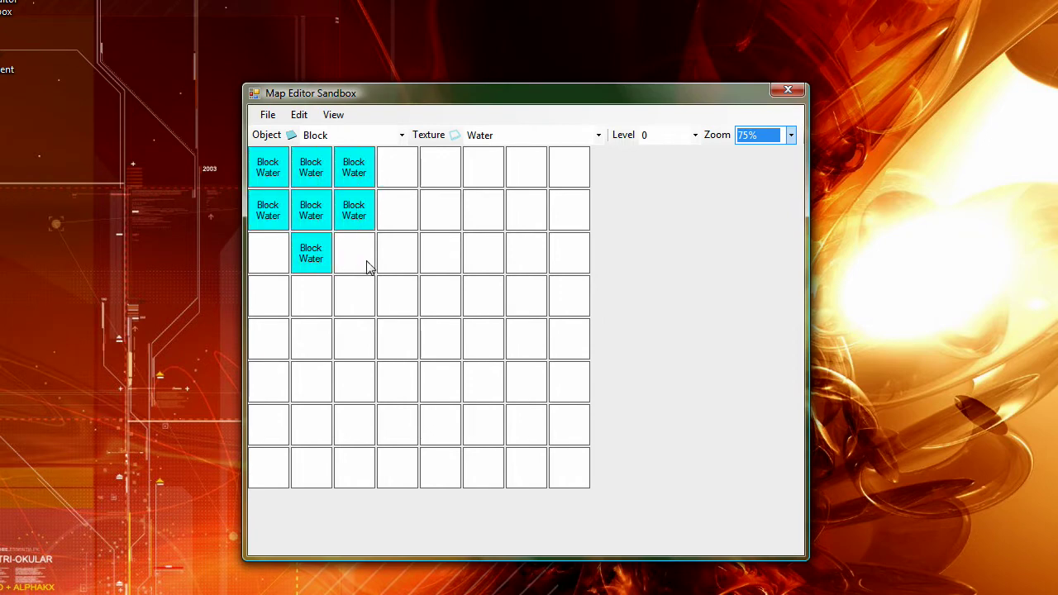
left_click(369, 264)
left_click(281, 266)
left_click(391, 173)
left_click(397, 213)
Switch the grid to Picture View so cells show texture pictures.
left_click(397, 261)
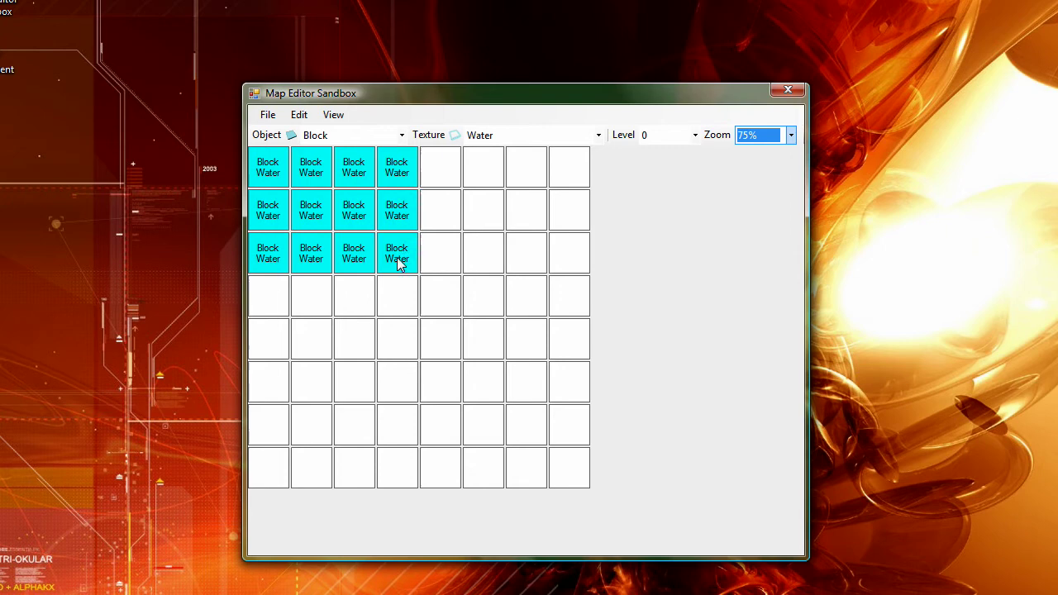
left_click(334, 115)
mouse_move(357, 141)
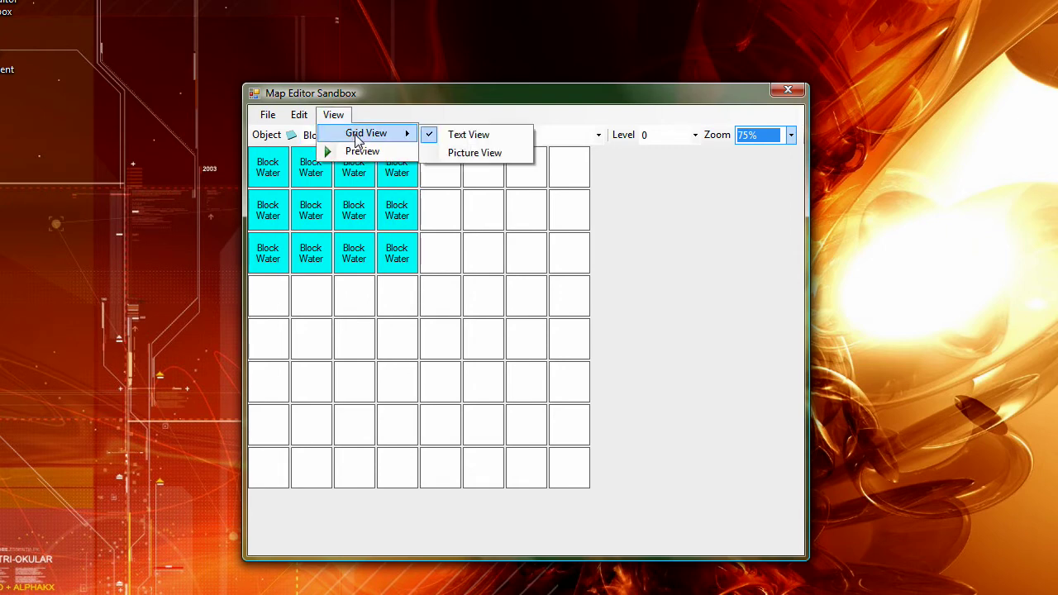
left_click(438, 154)
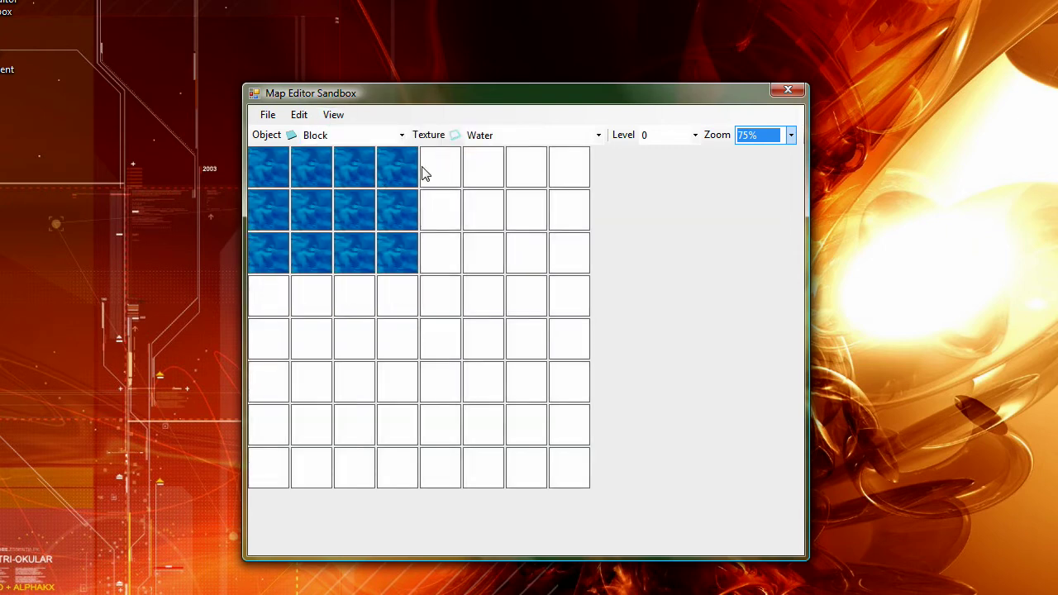
Fill every cell of columns 5–8 with water blocks.
left_click(431, 172)
left_click(438, 212)
left_click(446, 253)
left_click(479, 169)
left_click(480, 216)
left_click(492, 248)
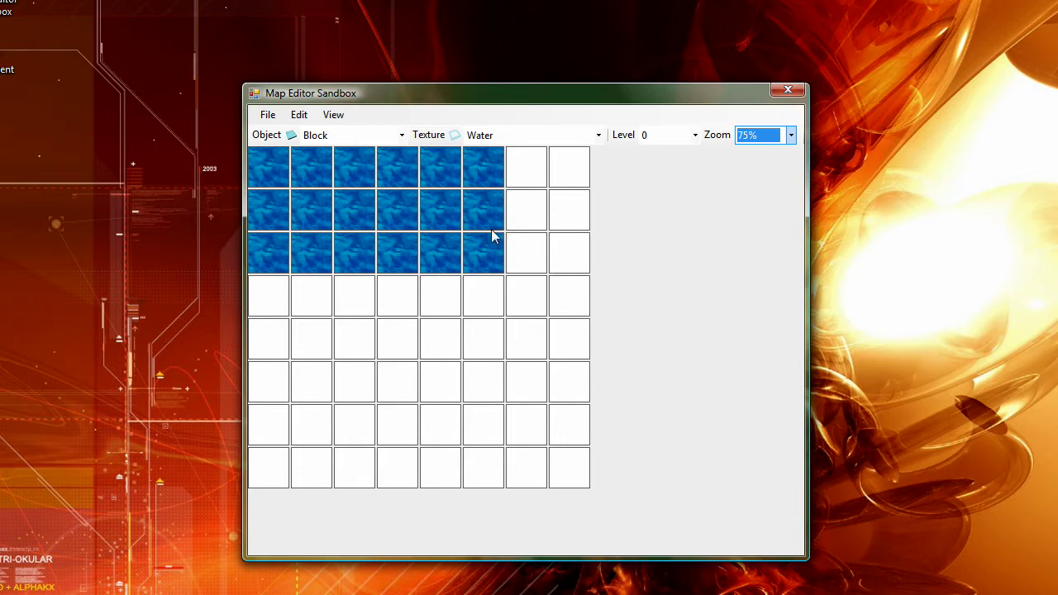
left_click(526, 170)
left_click(522, 207)
left_click(525, 253)
left_click(526, 299)
left_click(484, 302)
left_click(442, 302)
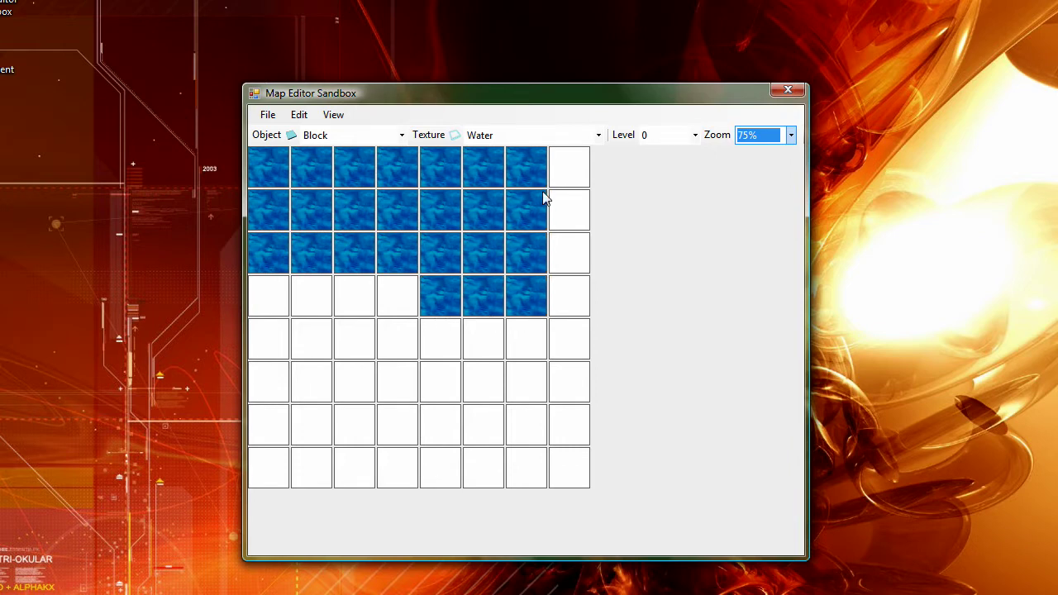
left_click(560, 303)
left_click(562, 339)
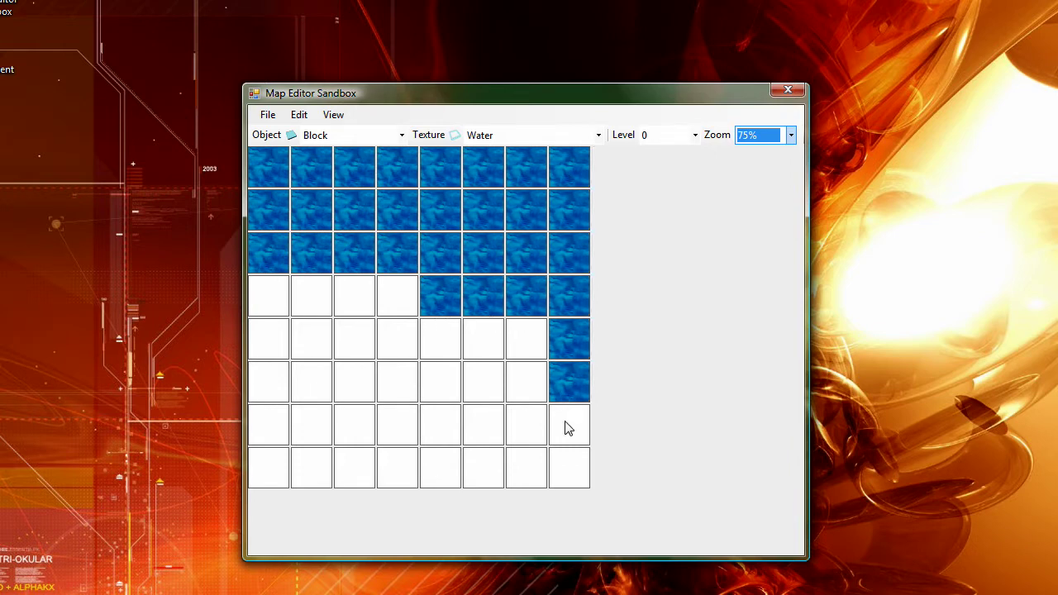
left_click(567, 428)
left_click(571, 465)
left_click(534, 467)
left_click(529, 432)
left_click(526, 382)
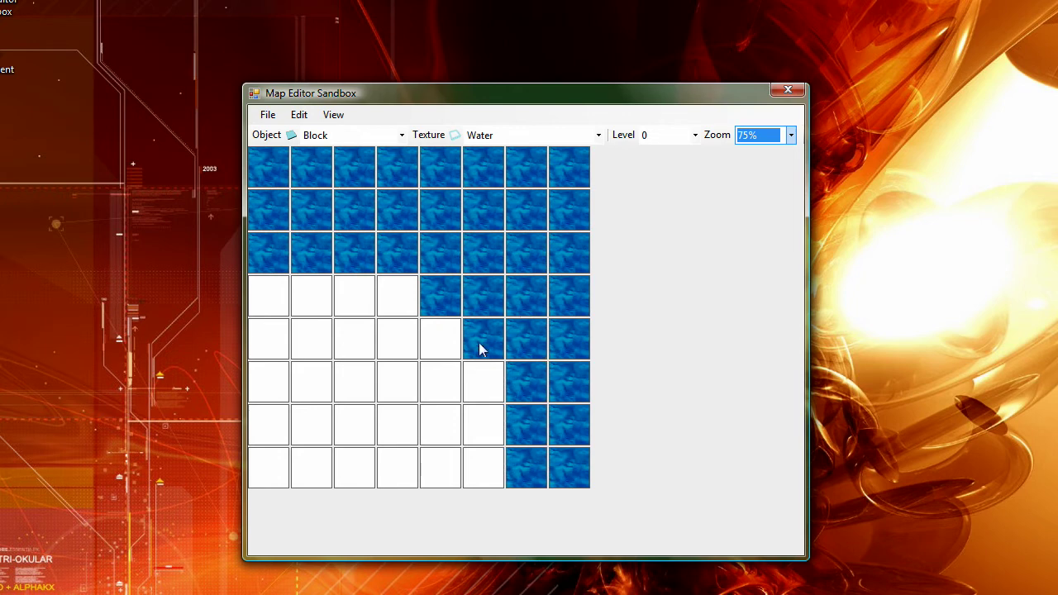
left_click(484, 467)
left_click(442, 467)
left_click(443, 426)
left_click(445, 381)
left_click(443, 339)
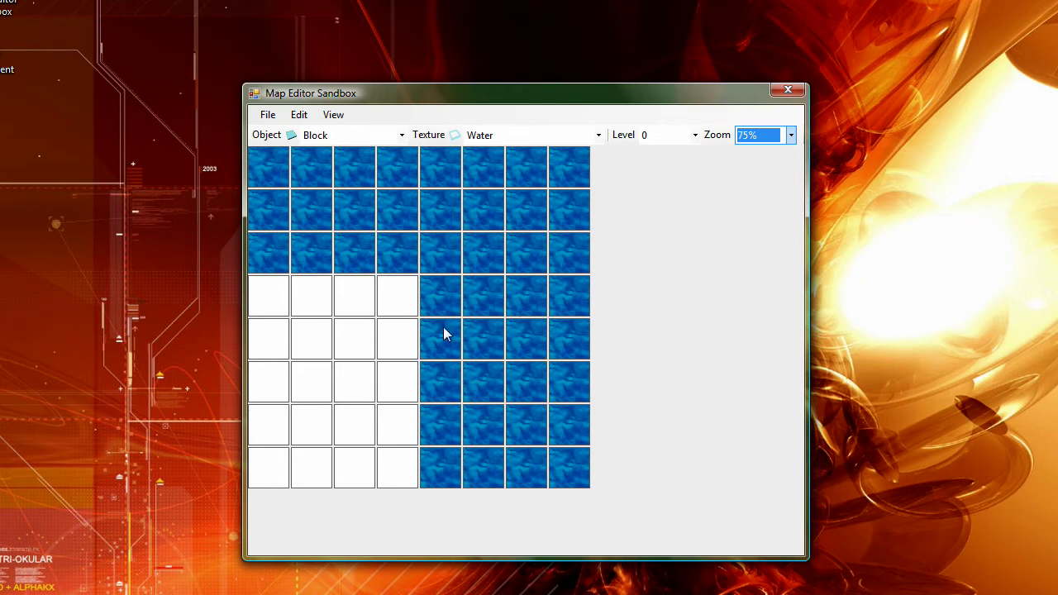
Fill the remaining lower cells of columns 1–4 with water blocks.
left_click(384, 312)
left_click(396, 339)
left_click(406, 383)
left_click(402, 434)
left_click(397, 467)
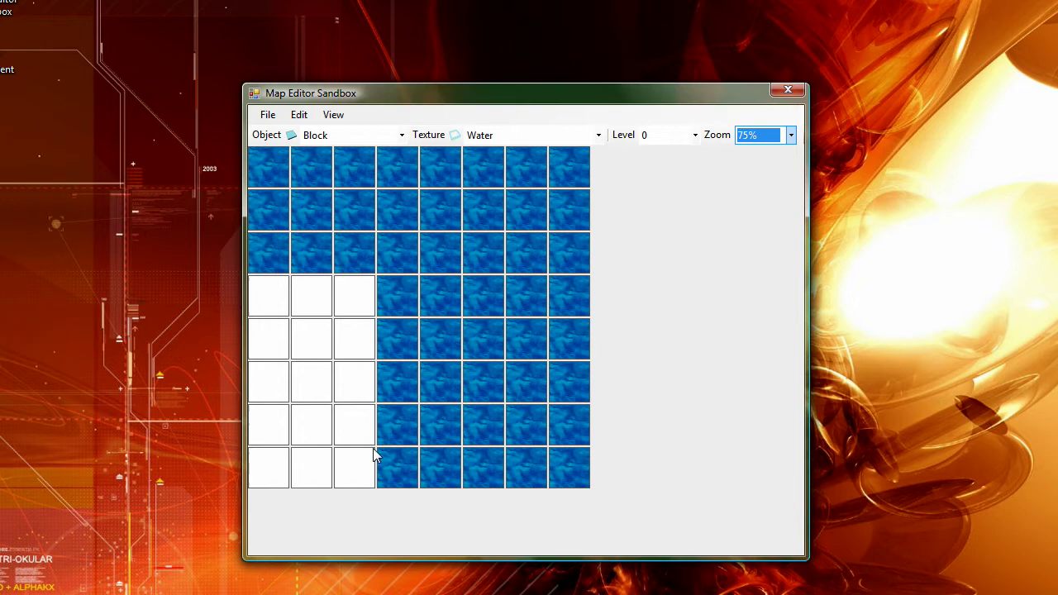
left_click(364, 467)
left_click(363, 426)
left_click(362, 386)
left_click(357, 343)
left_click(312, 297)
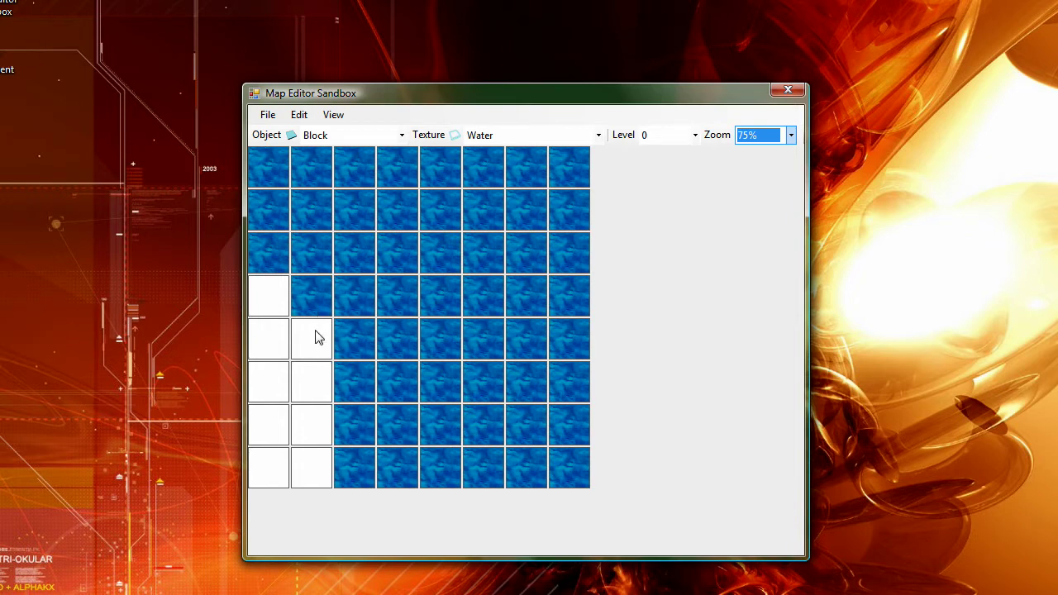
left_click(314, 339)
left_click(269, 296)
left_click(274, 339)
left_click(273, 382)
left_click(311, 382)
left_click(302, 436)
left_click(275, 430)
left_click(286, 466)
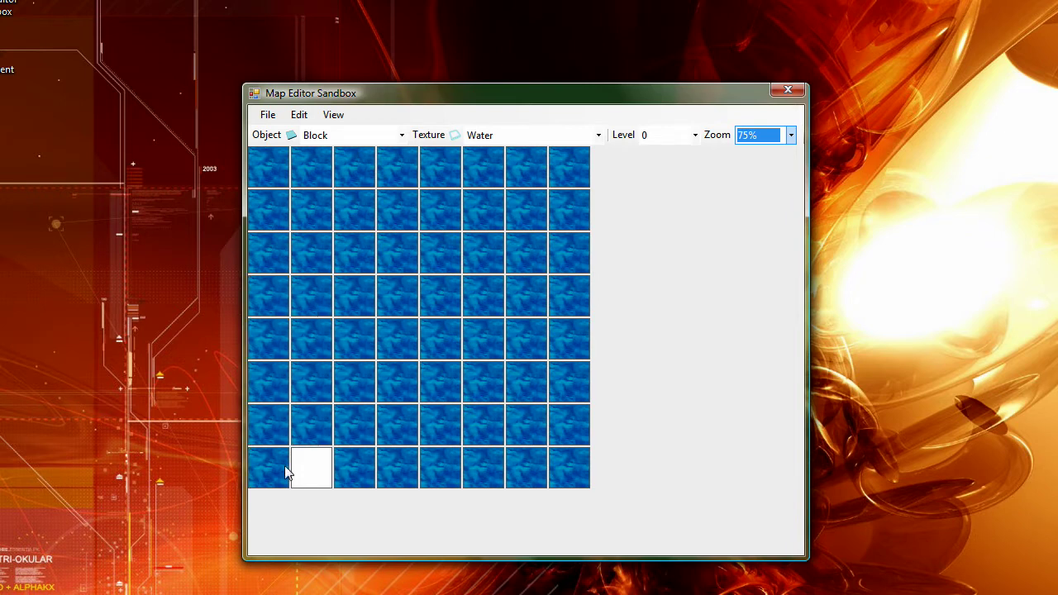
Switch to the empty level 1 and look over the object and texture lists.
left_click(666, 137)
left_click(661, 163)
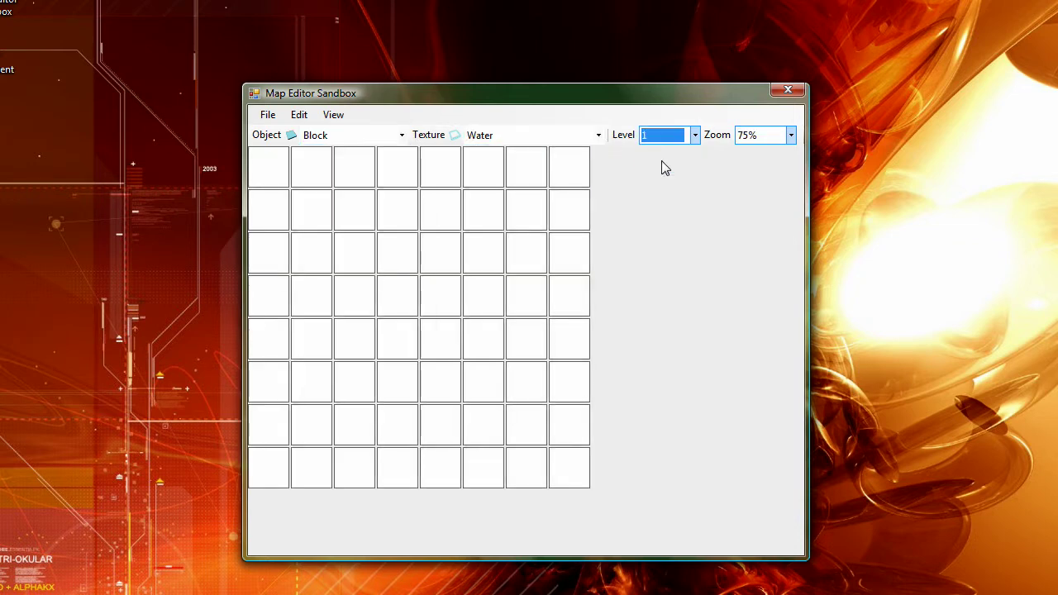
left_click(340, 139)
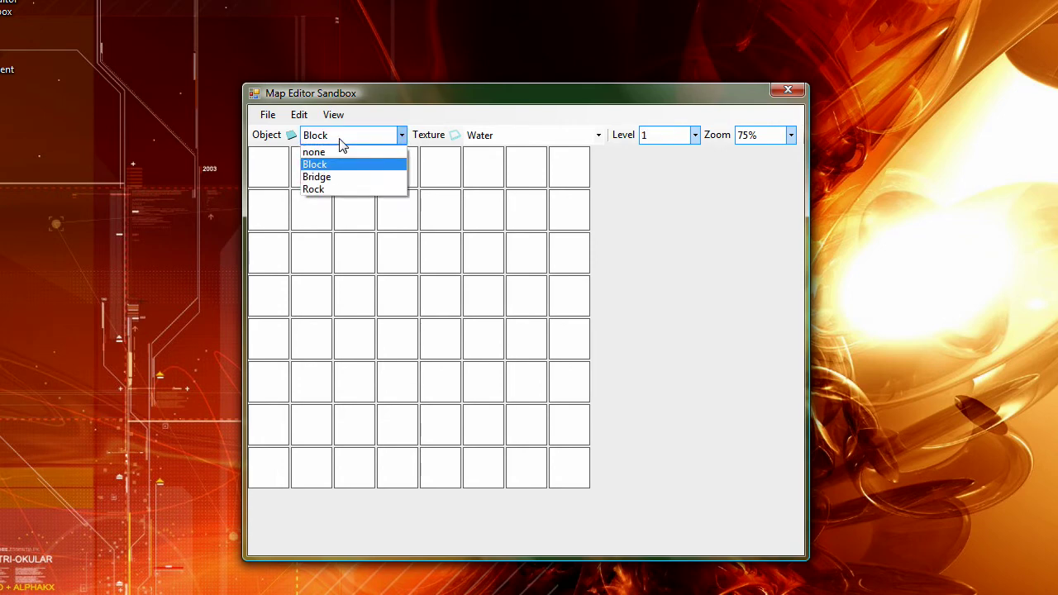
left_click(340, 139)
left_click(518, 138)
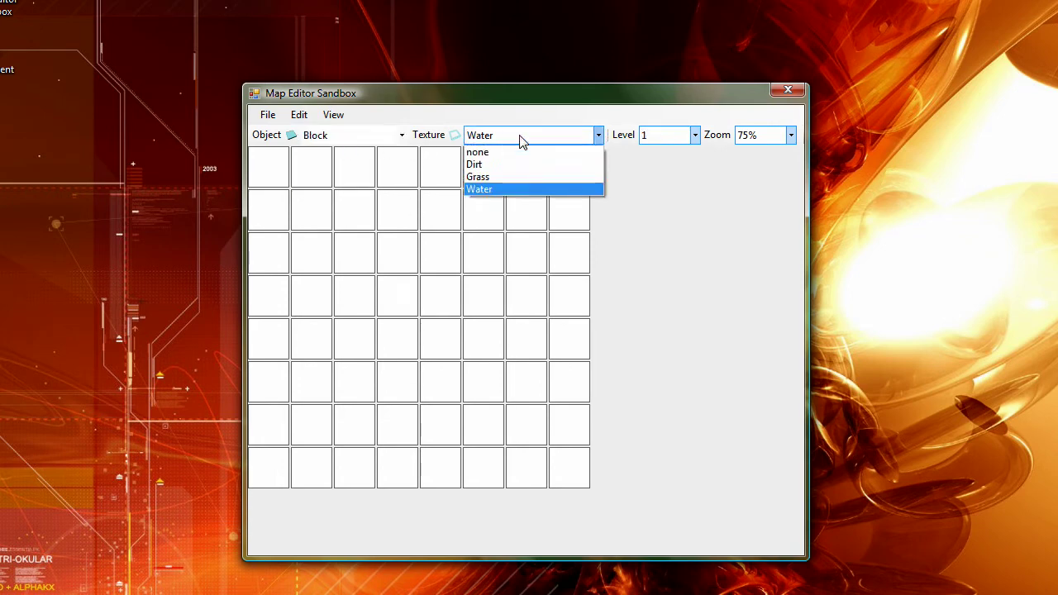
left_click(521, 142)
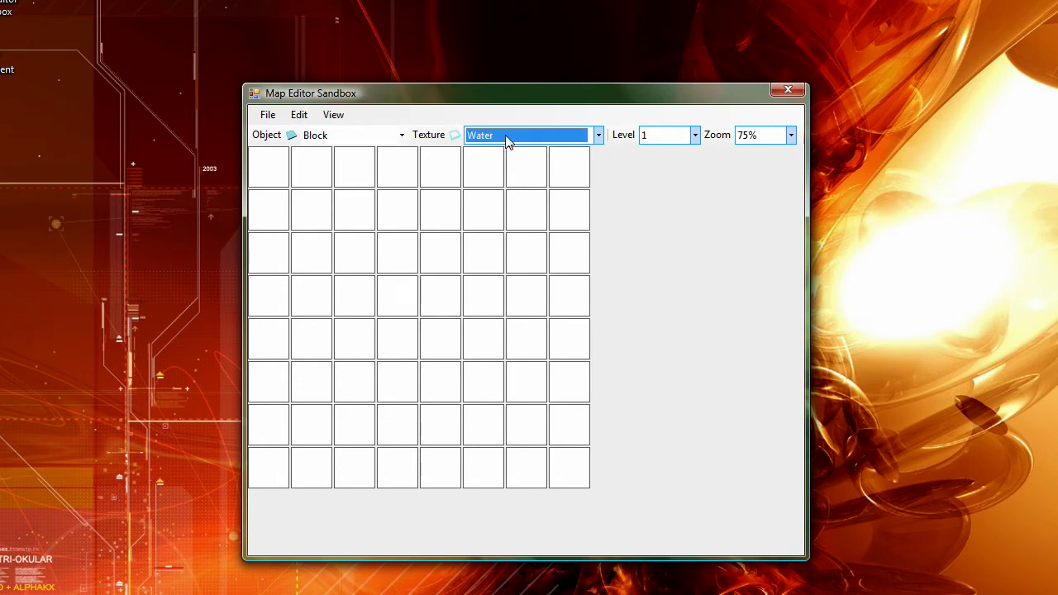
Preview the Block object without changes, then make Dirt the block texture.
left_click(274, 138)
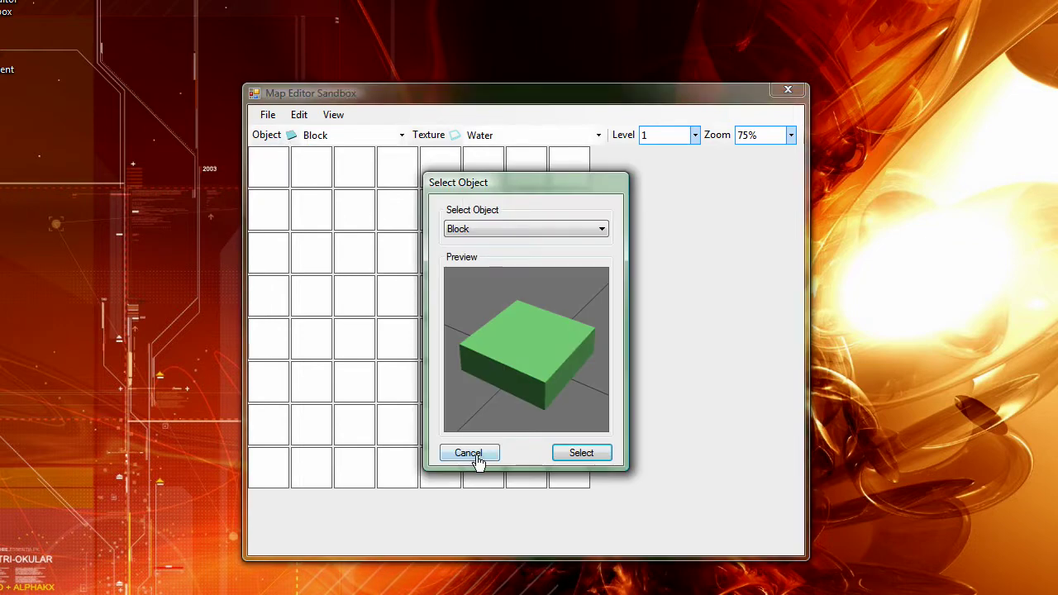
left_click(477, 457)
left_click(530, 135)
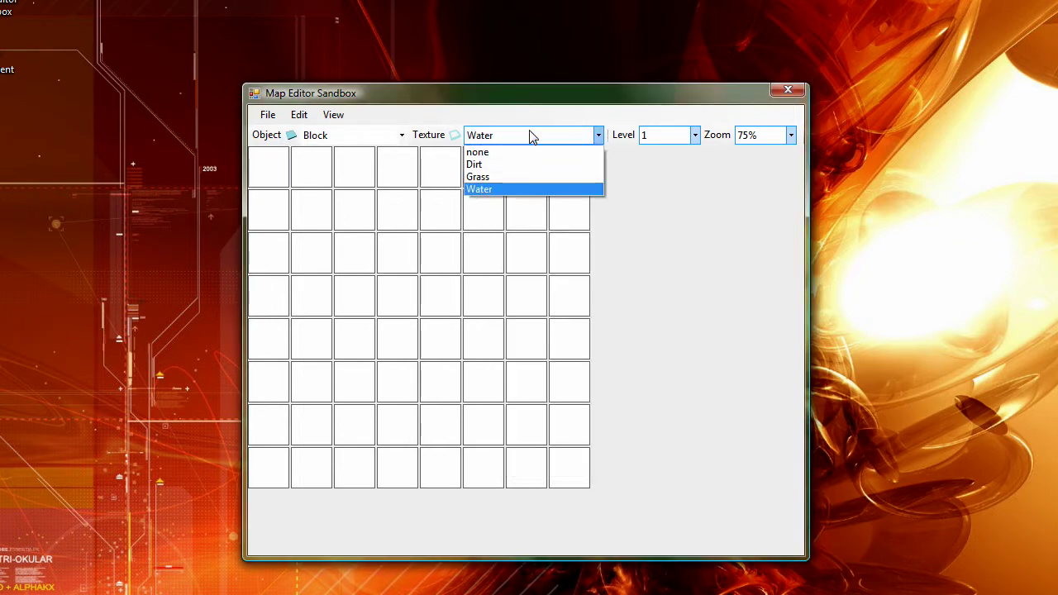
left_click(486, 166)
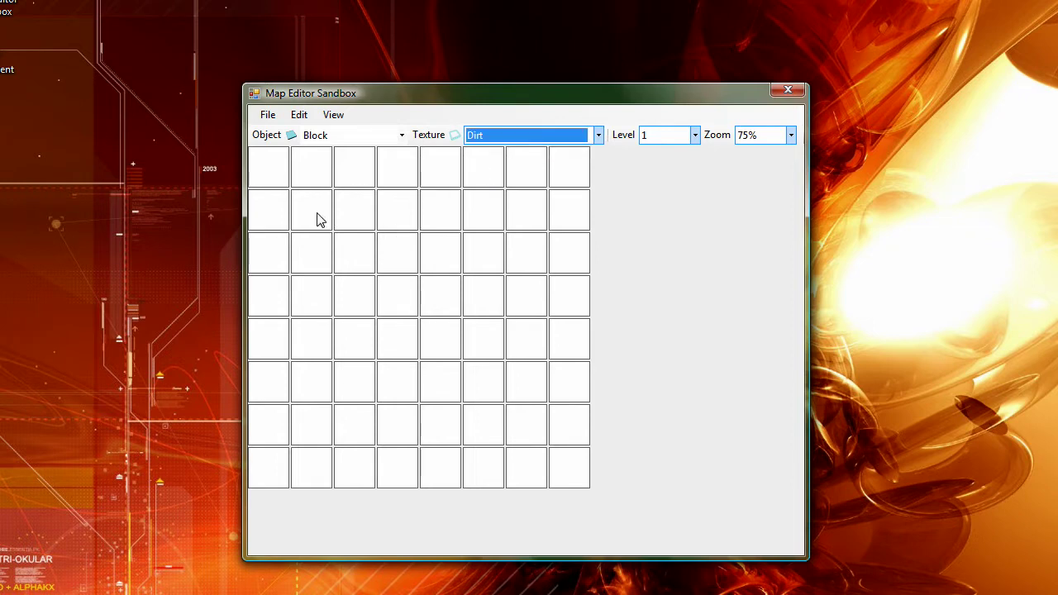
Lay dirt across the top rows, ending the arc at row 2 in columns 1 and 8.
left_click(537, 223)
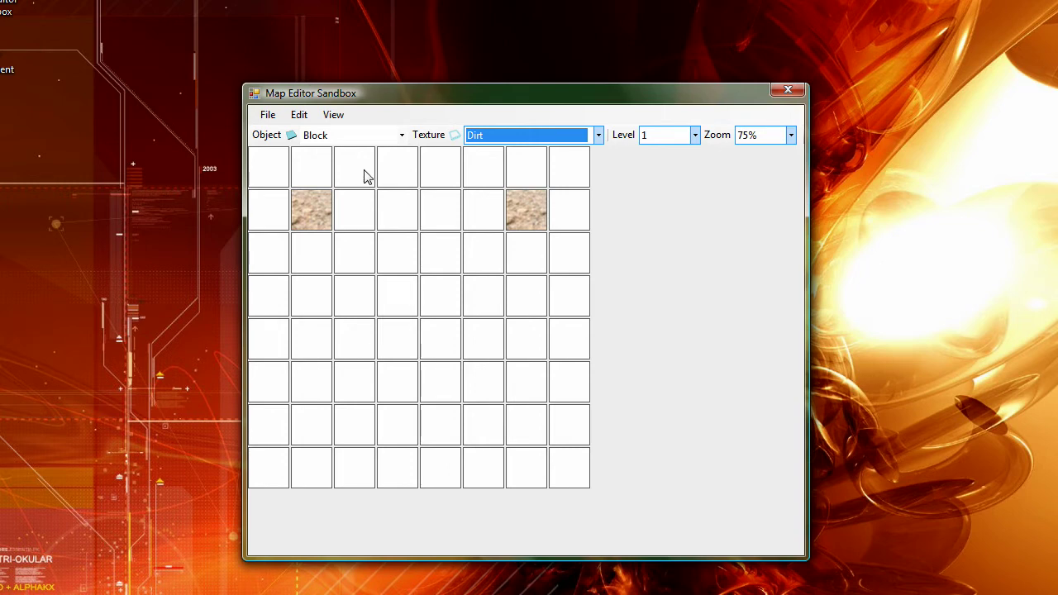
left_click_drag(368, 178, 486, 177)
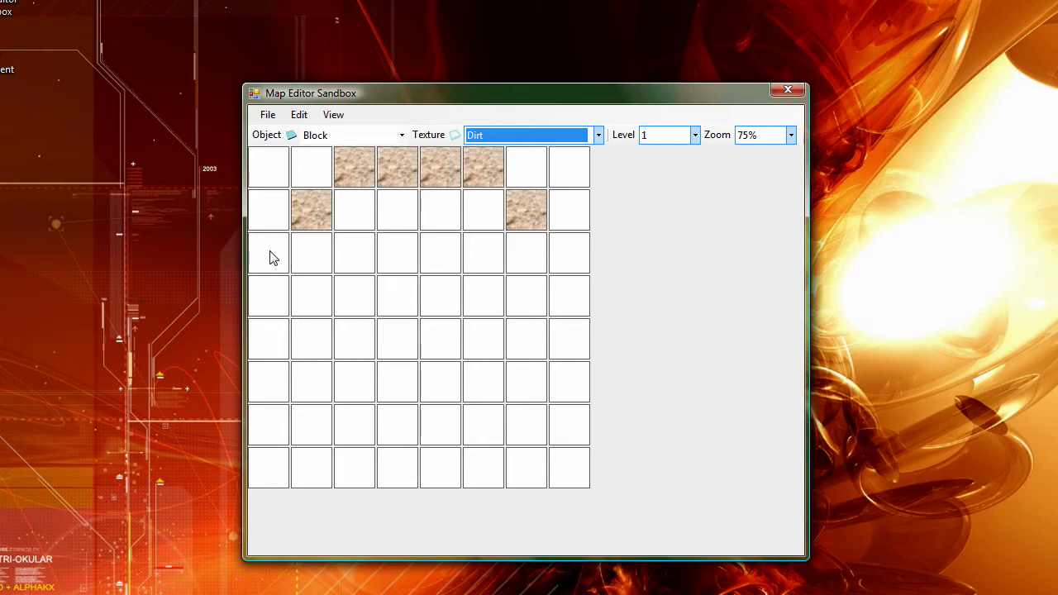
left_click(322, 183)
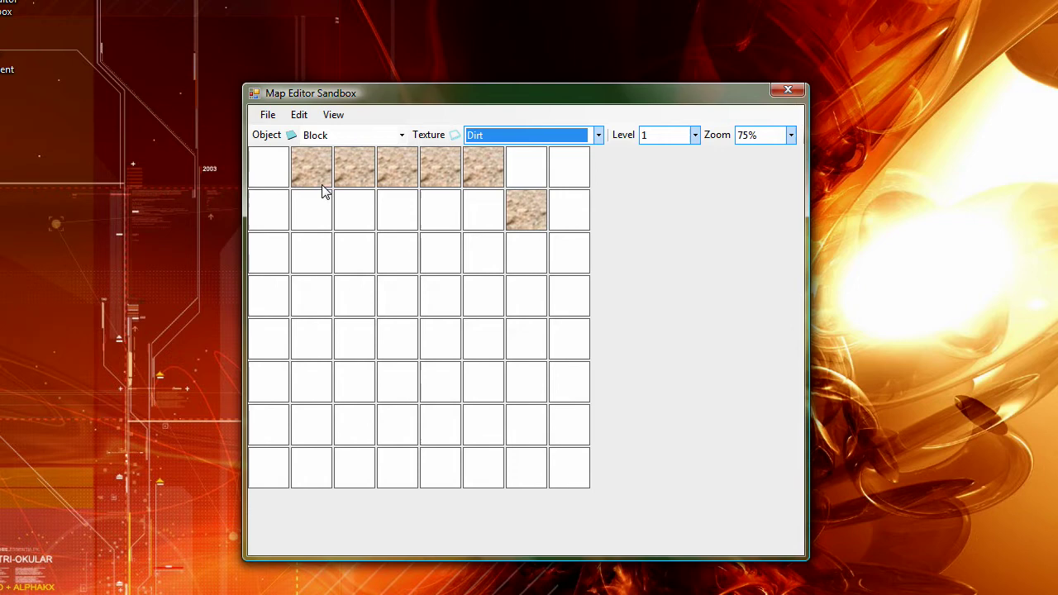
left_click(535, 208)
left_click(539, 184)
left_click(564, 217)
left_click(300, 221)
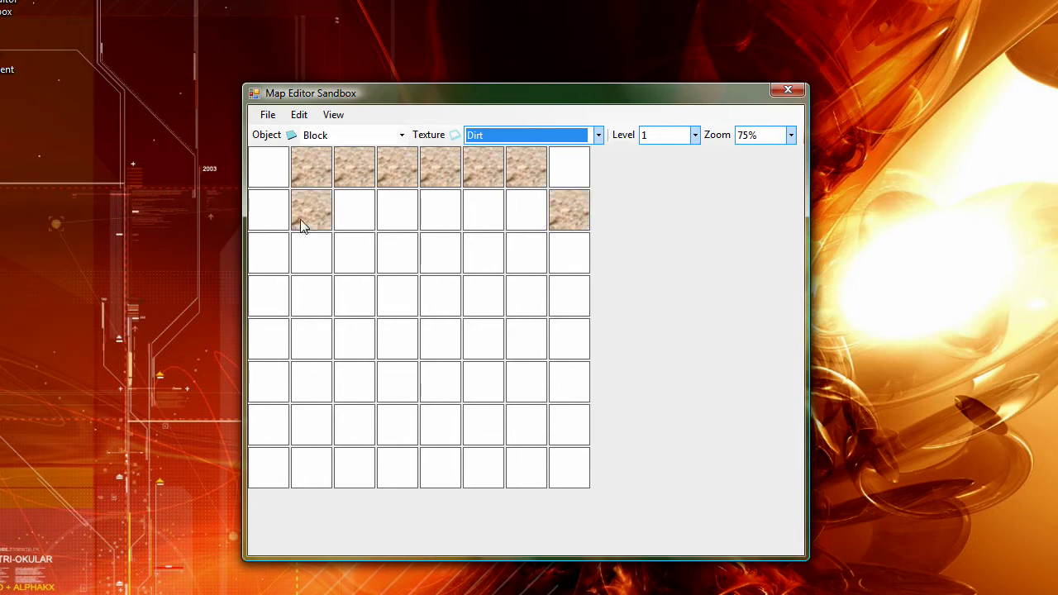
left_click(314, 221)
left_click(282, 225)
Continue the dirt ring down column 1, along the bottom row, and up column 8.
left_click(278, 252)
left_click(275, 299)
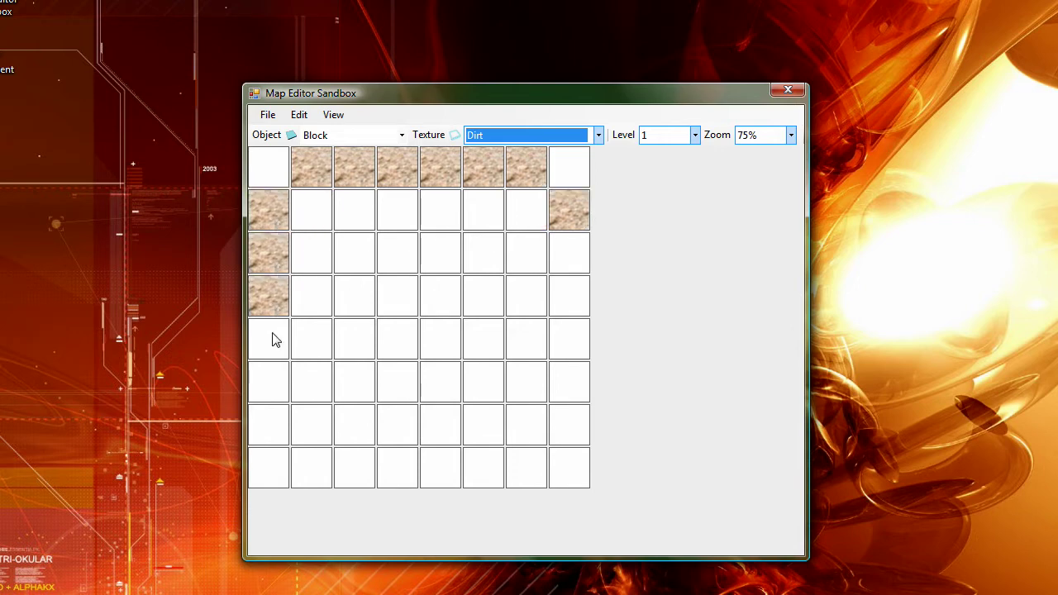
left_click(276, 338)
left_click(277, 380)
left_click(297, 430)
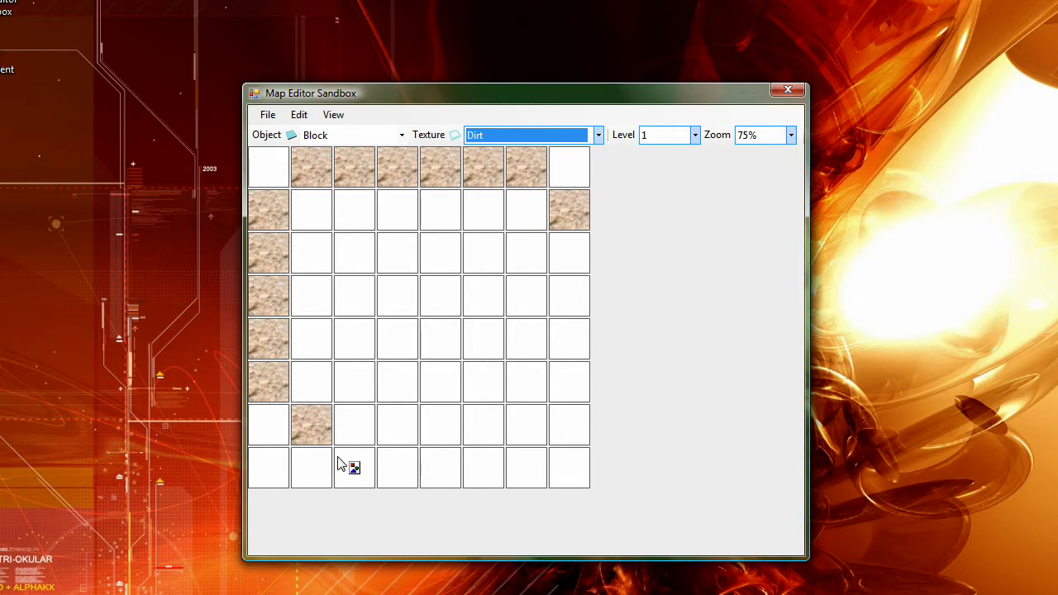
left_click(392, 475)
left_click(438, 472)
left_click(518, 434)
left_click(562, 384)
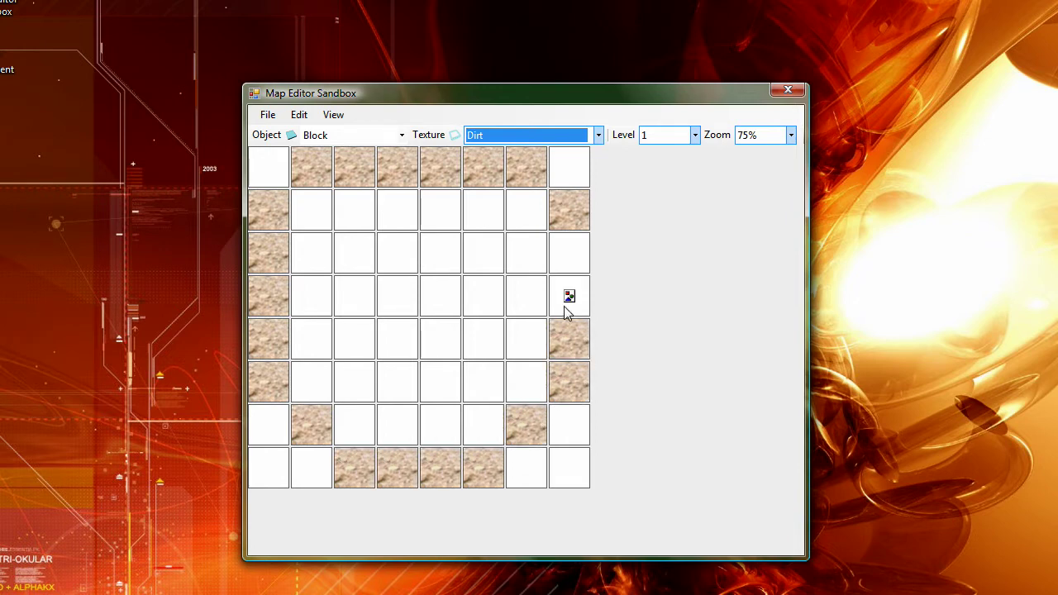
left_click(567, 313)
left_click(568, 259)
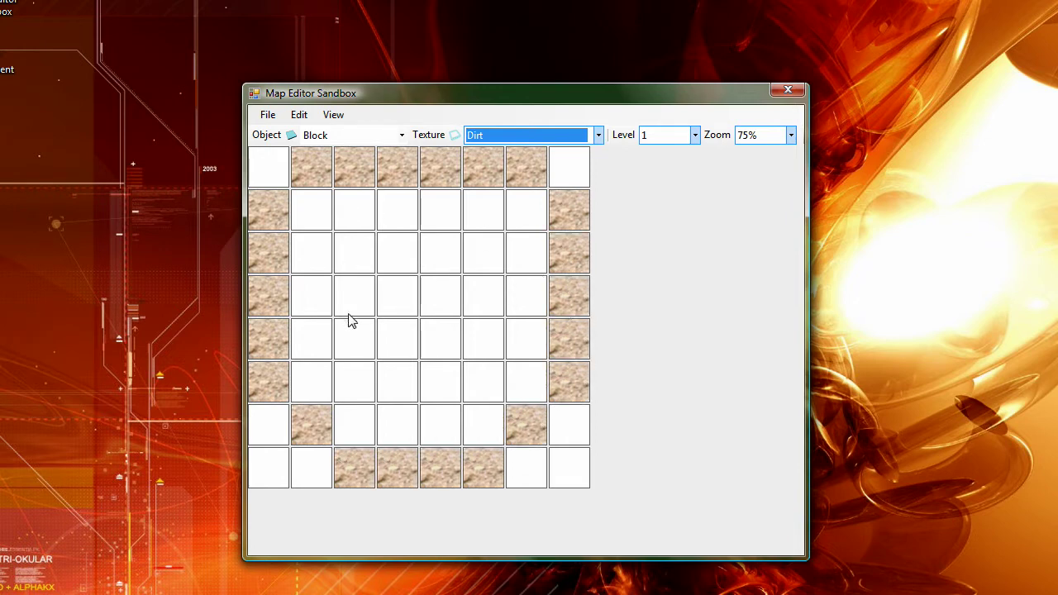
Switch the texture to Grass and paint the left and right eyes.
left_click(483, 136)
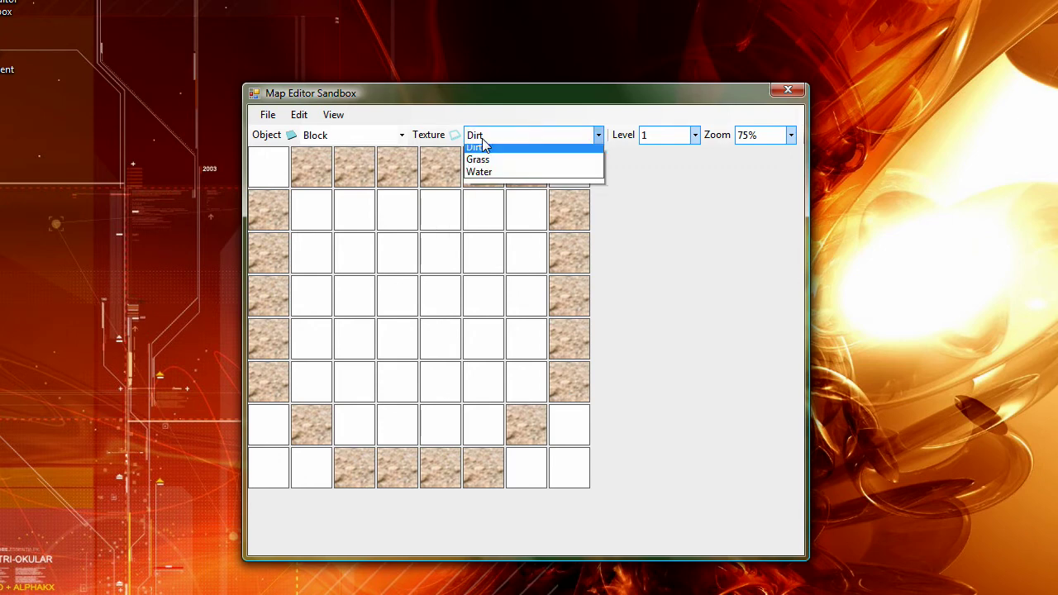
left_click(480, 177)
left_click(355, 253)
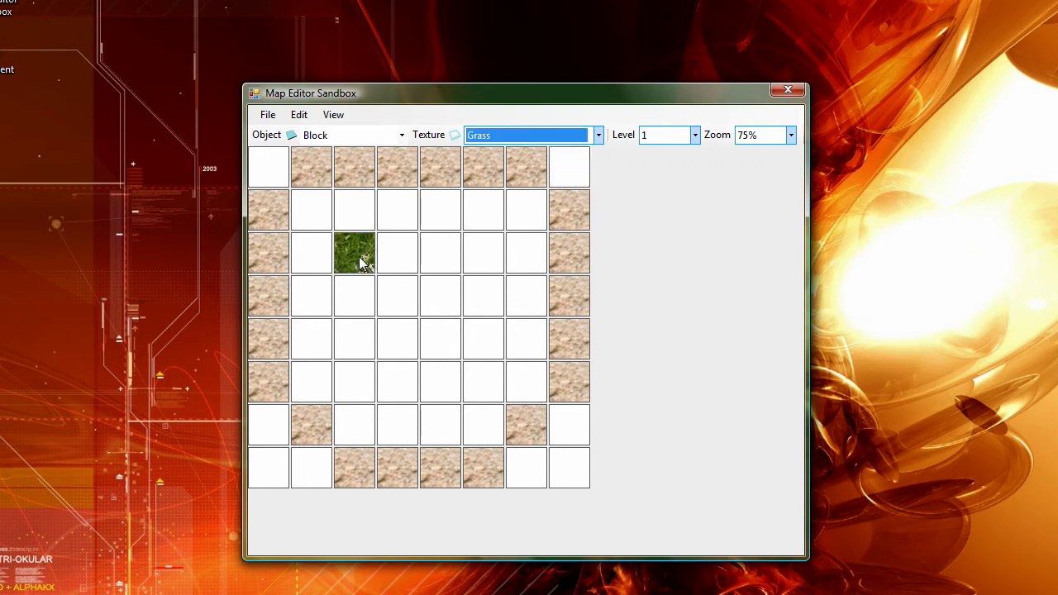
left_click(496, 263)
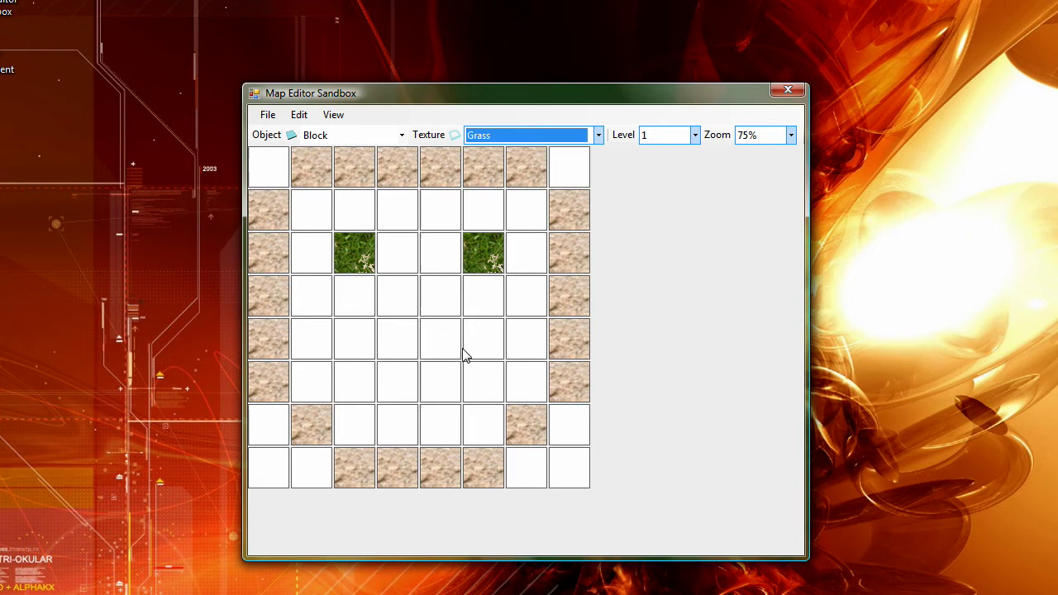
Paint a curved grass smile with upturned ends below the eyes.
left_click(319, 350)
left_click(346, 392)
left_click(401, 390)
left_click(443, 389)
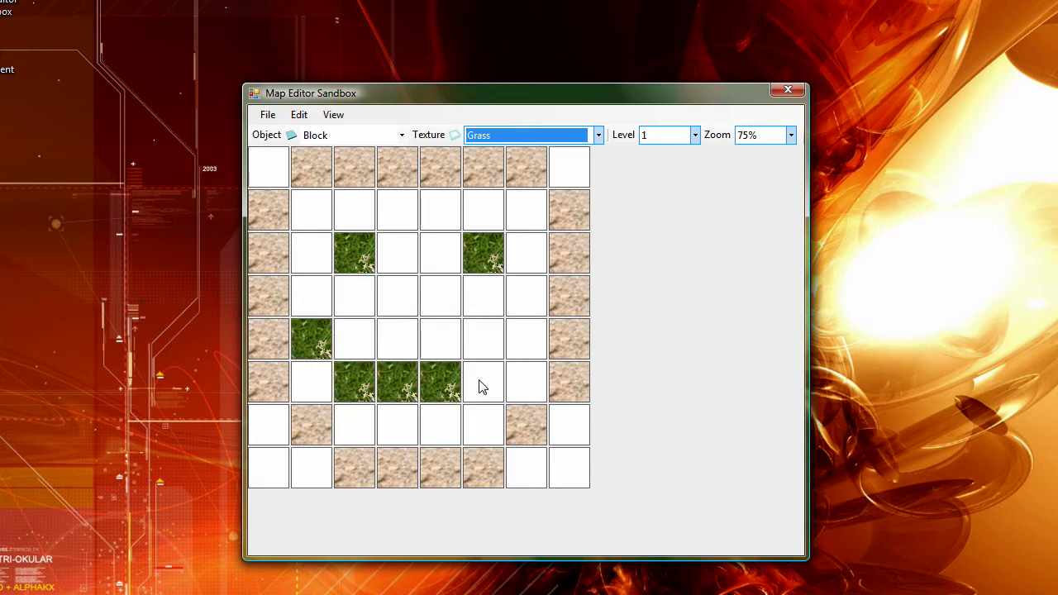
left_click(482, 385)
left_click(516, 361)
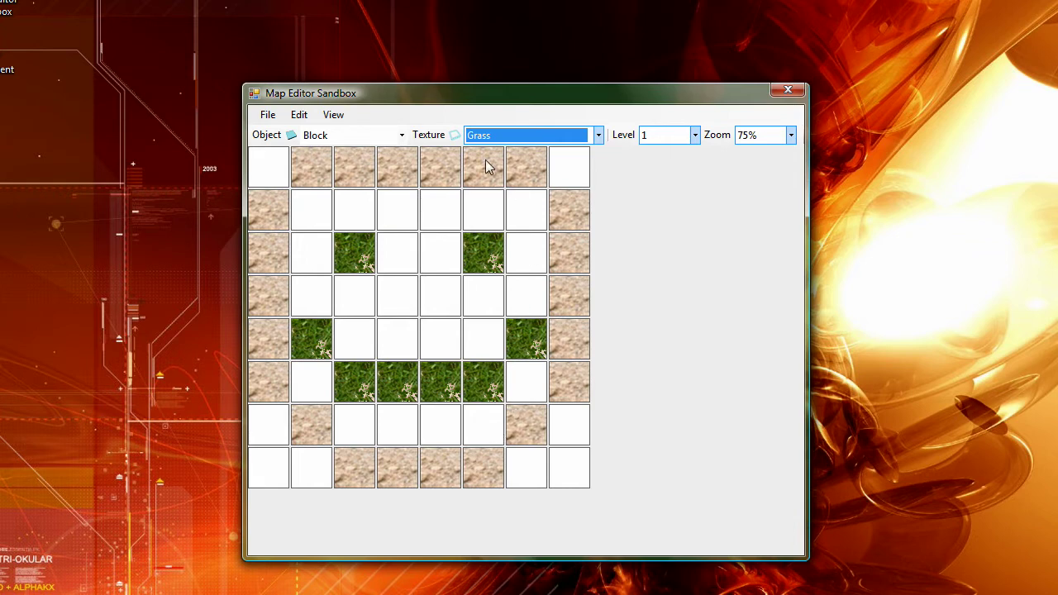
left_click(531, 139)
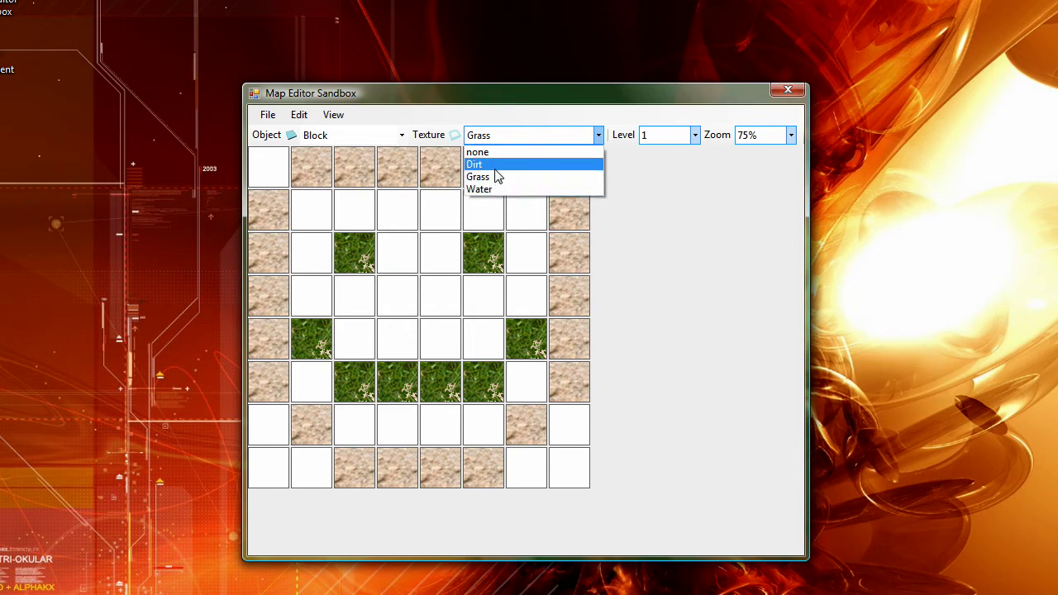
Choose Rock as the object to paint, keeping the Grass texture list unchanged.
left_click(498, 138)
left_click(324, 139)
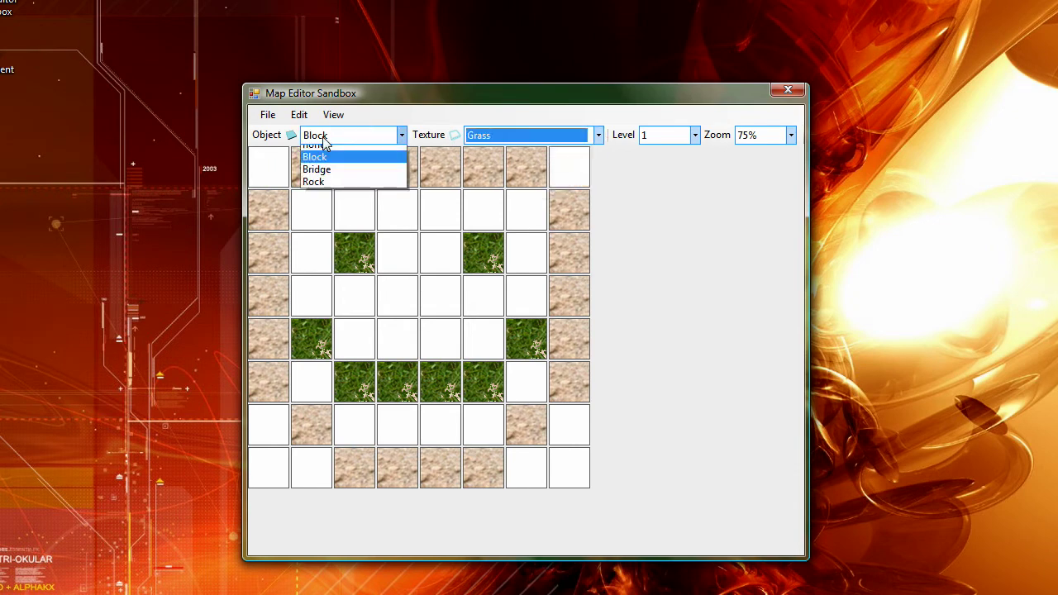
left_click(316, 156)
left_click(269, 137)
left_click(534, 231)
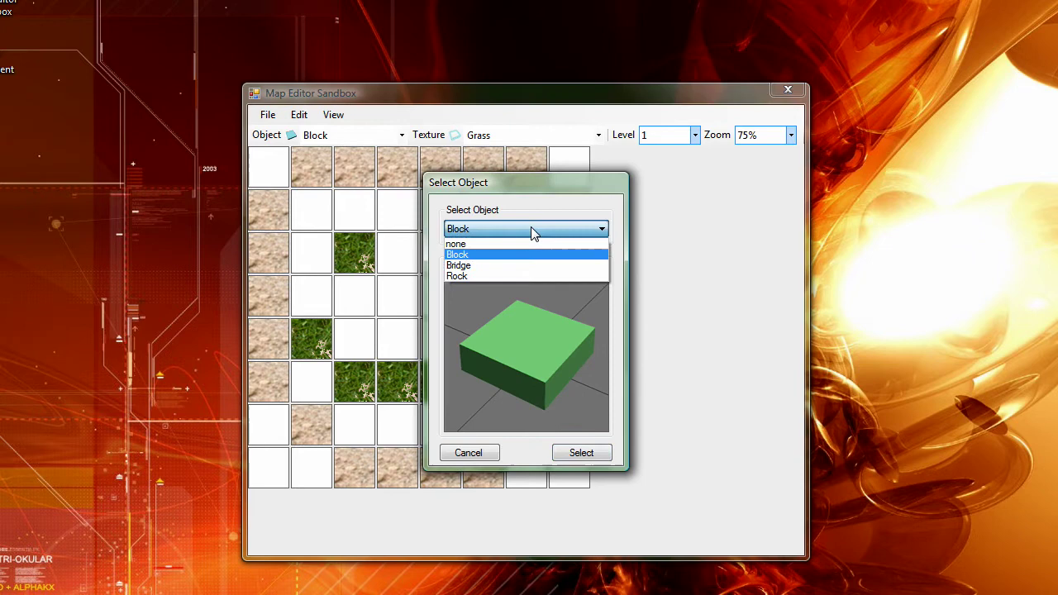
left_click(496, 276)
left_click(585, 452)
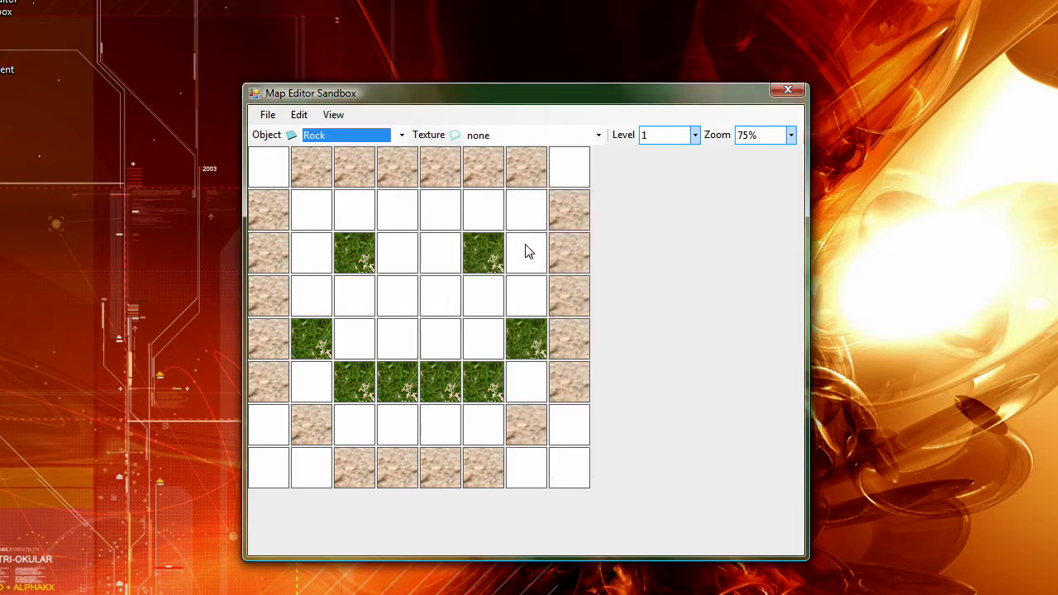
Set the painting texture to DirtRocks.
left_click(496, 136)
left_click(478, 147)
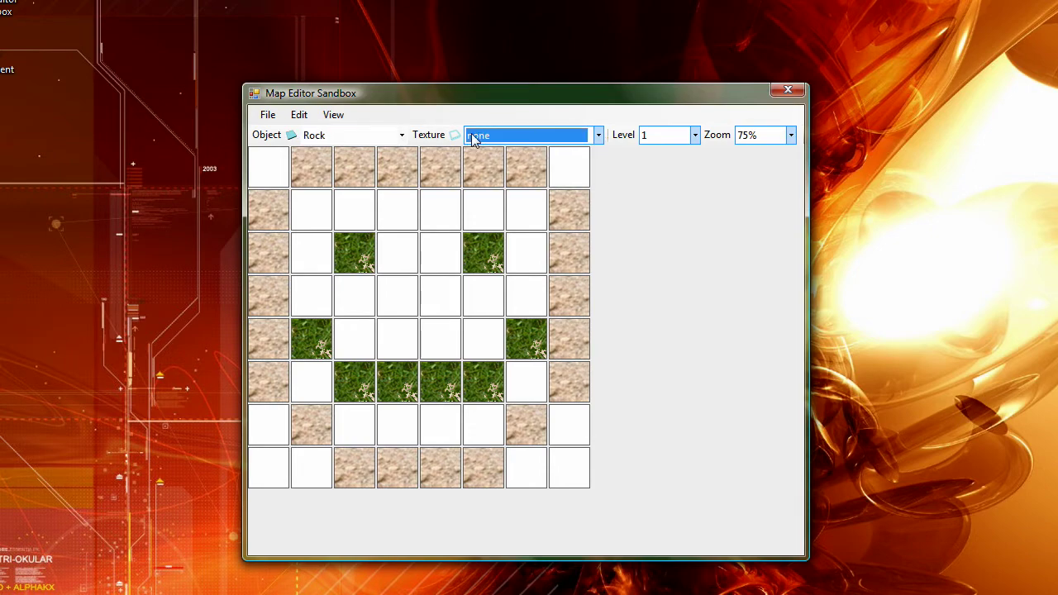
left_click(430, 140)
left_click(452, 147)
left_click(433, 167)
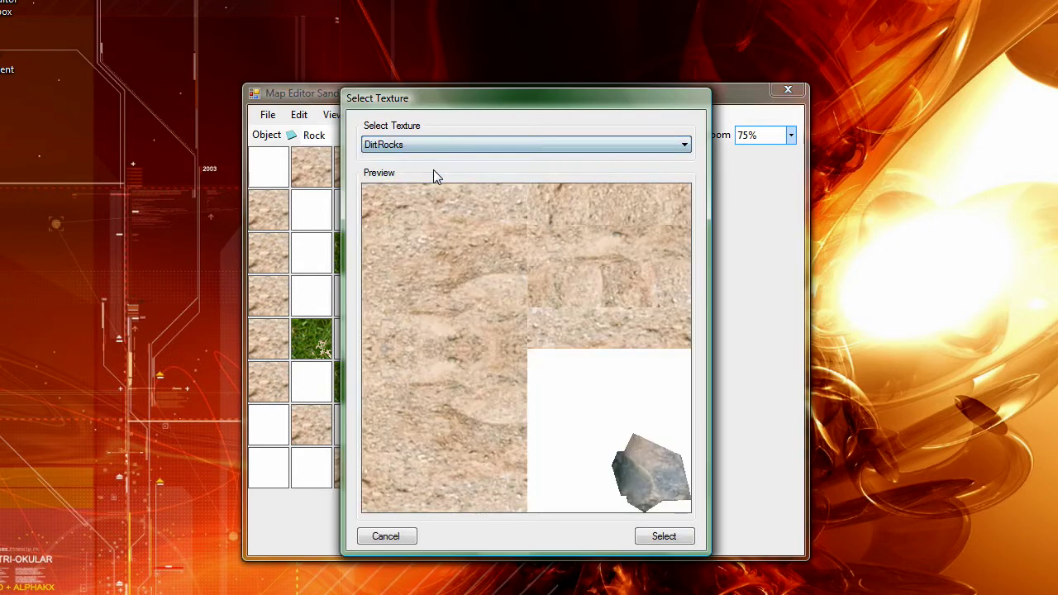
left_click(662, 537)
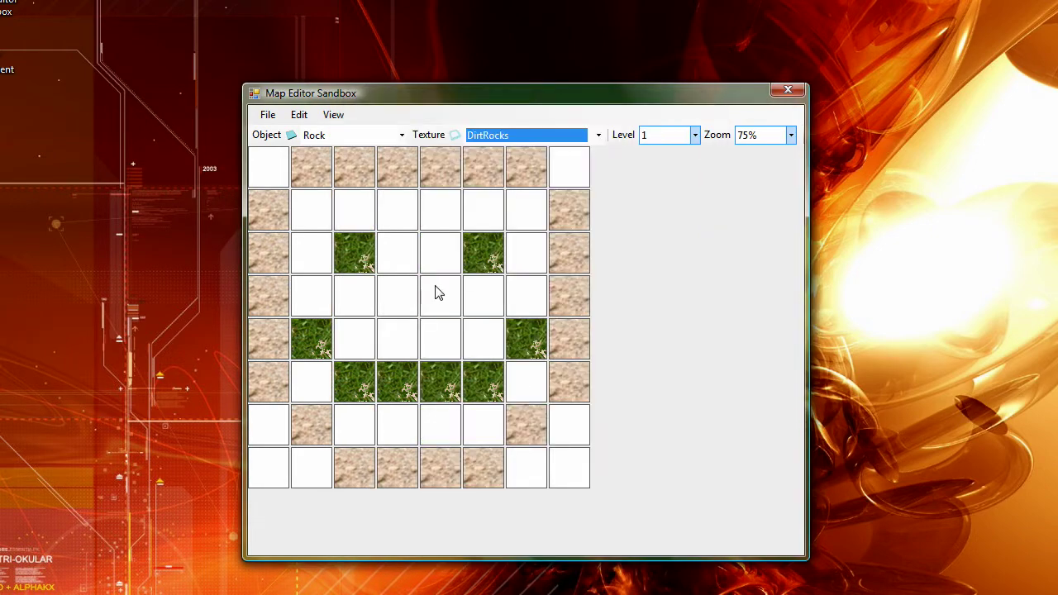
Erase top-row tiles in columns 2, 3 and 5, then paint columns 2–7 with DirtRocks rocks.
right_click(306, 180)
right_click(361, 181)
right_click(454, 181)
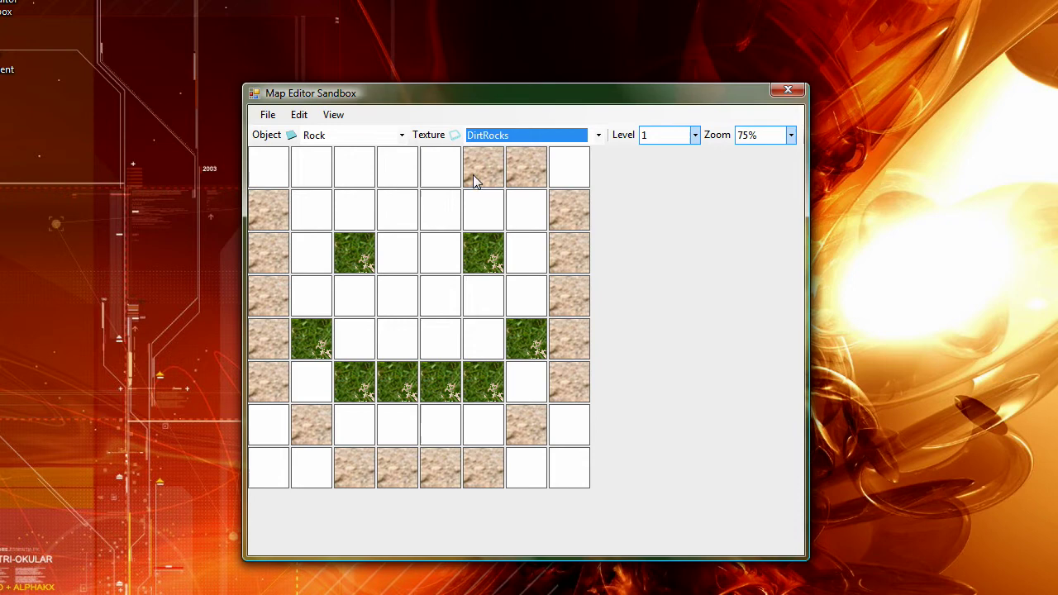
left_click_drag(319, 165, 527, 183)
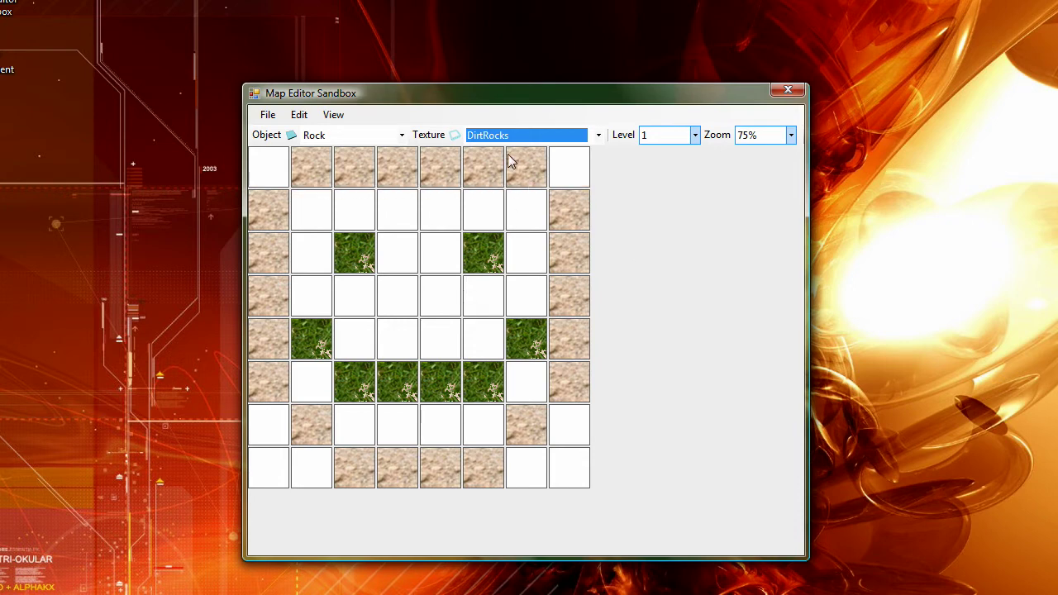
left_click(267, 115)
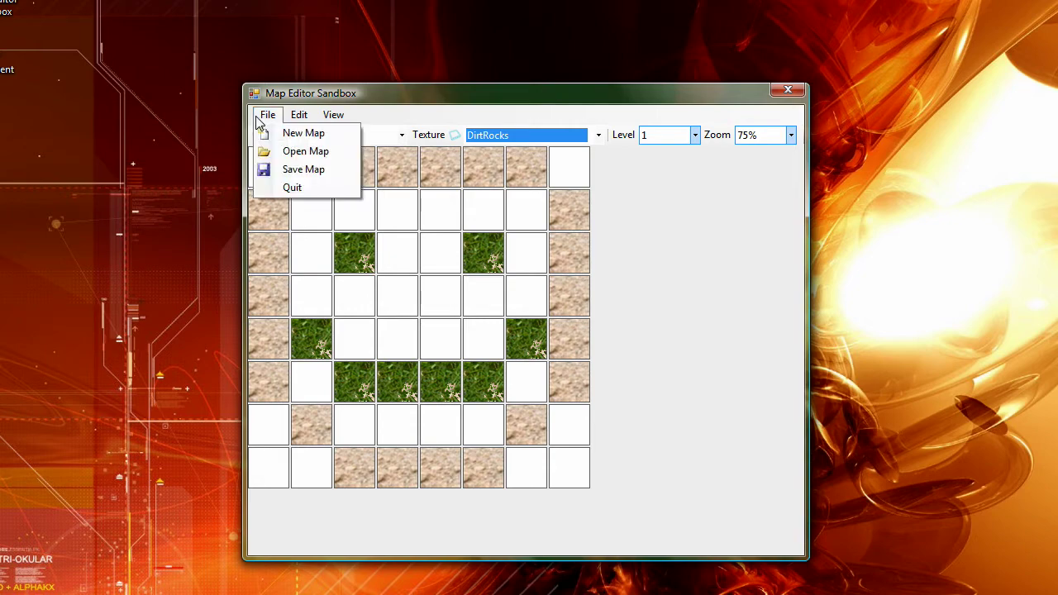
Save the map as SampleMap01.map in the My Client\Maps folder.
left_click(291, 175)
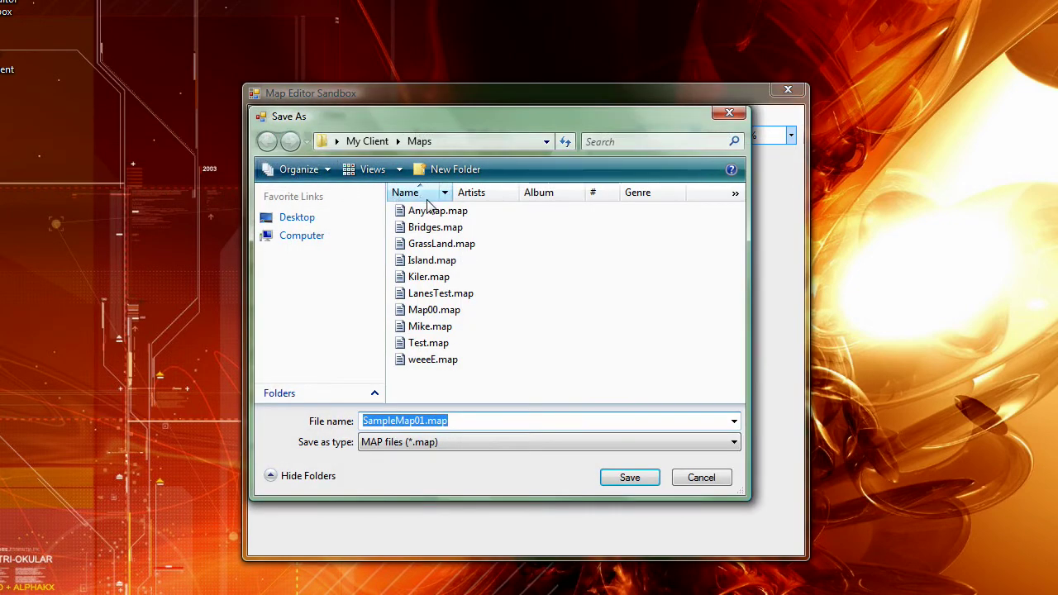
left_click(366, 142)
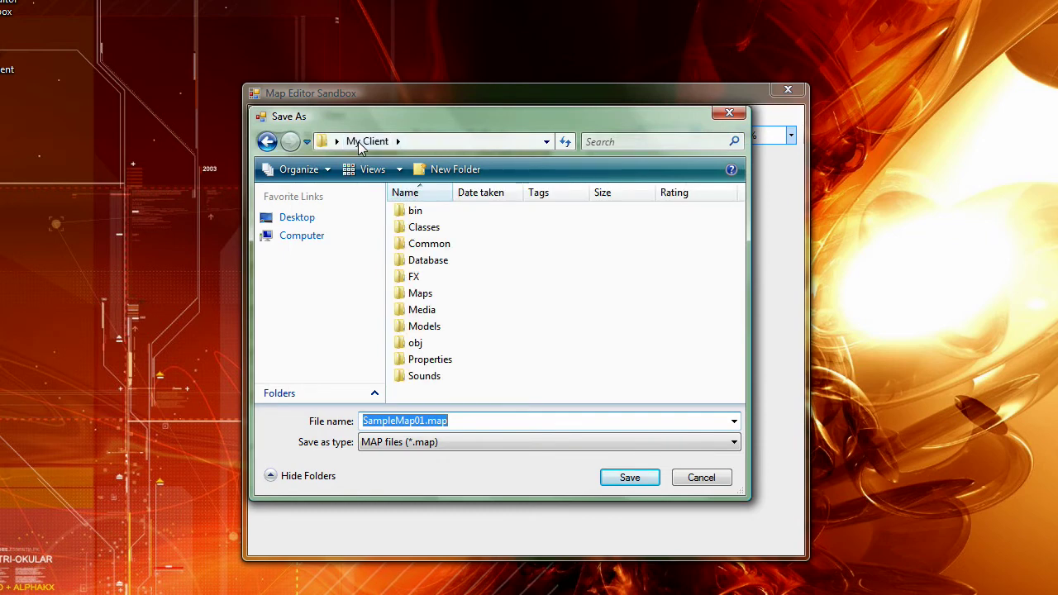
double_click(419, 295)
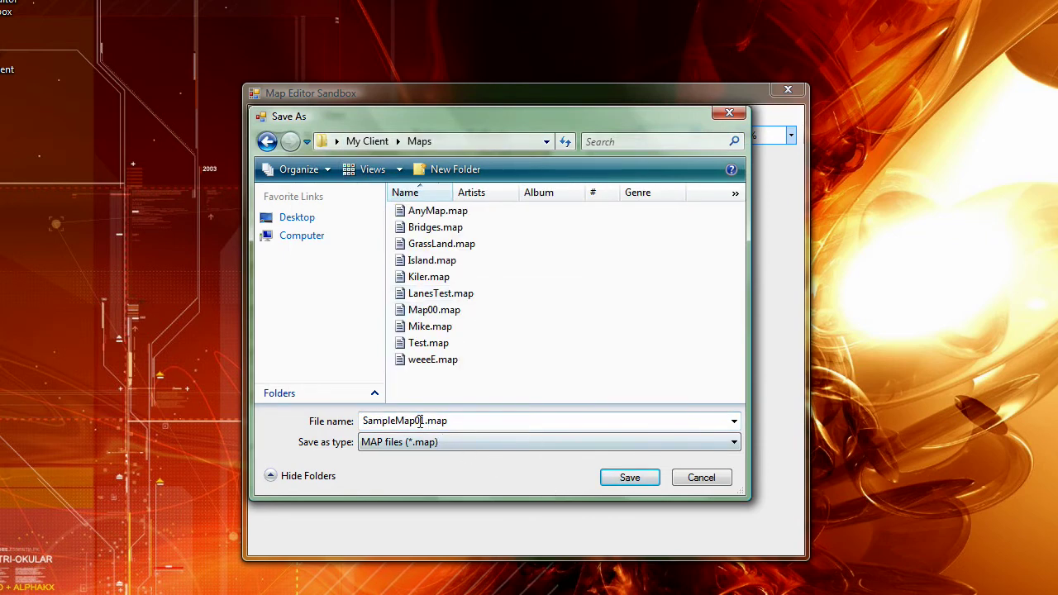
left_click(626, 479)
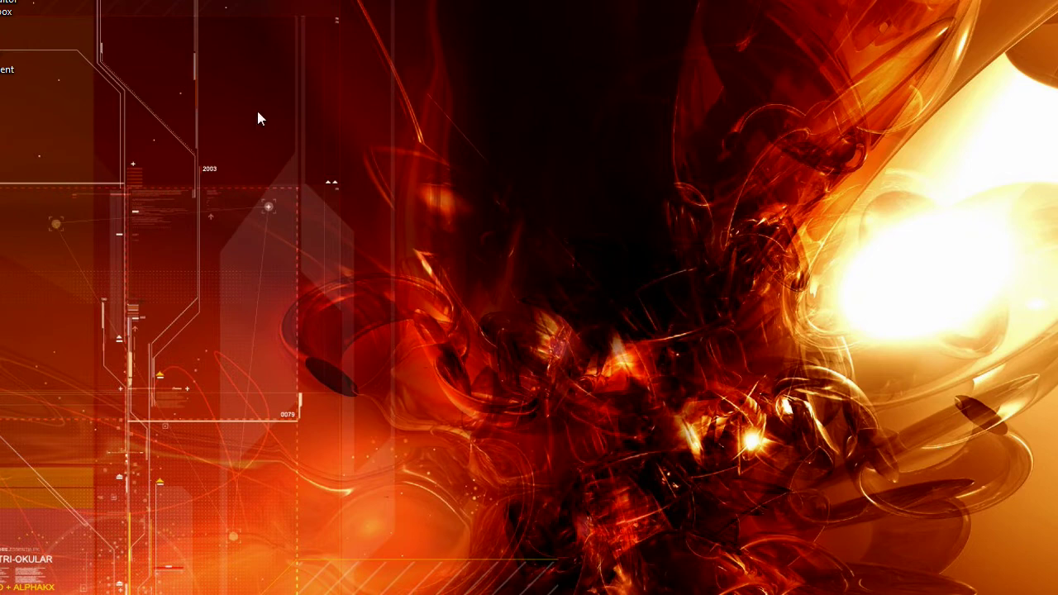
Move the My Client icon to the middle of the desktop and open the folder.
left_click_drag(28, 55, 63, 60)
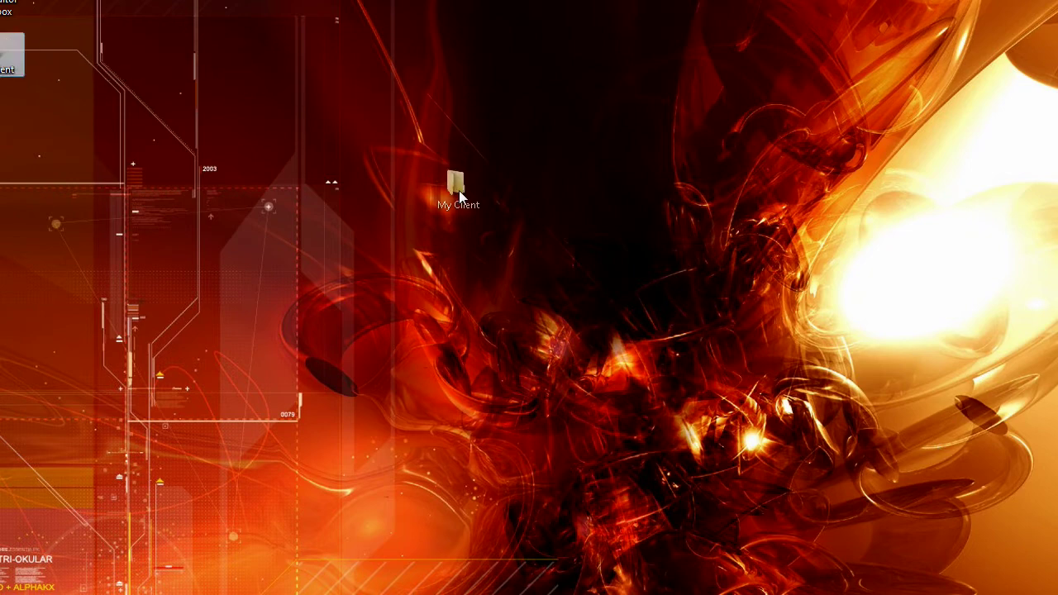
left_click_drag(460, 195, 458, 191)
double_click(429, 192)
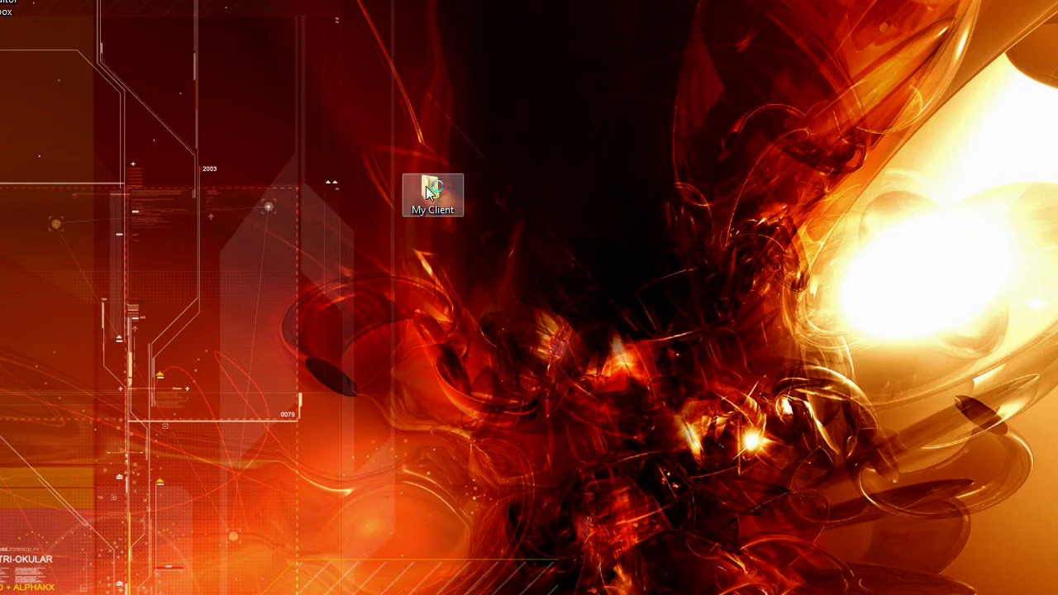
left_click_drag(447, 148, 416, 57)
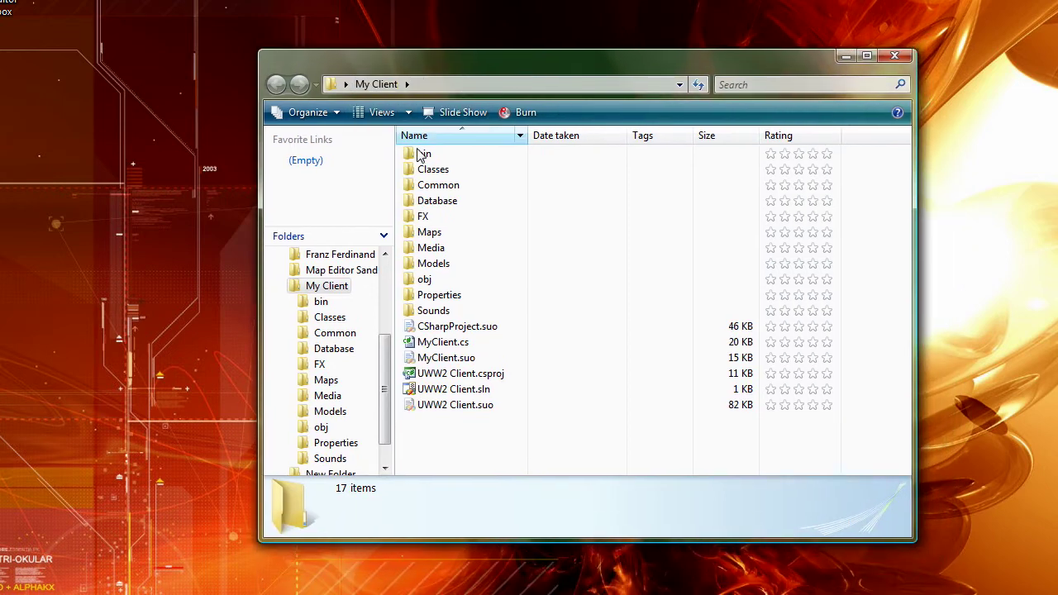
Check that SampleMap01.map is in the Maps folder, then return to My Client.
double_click(426, 232)
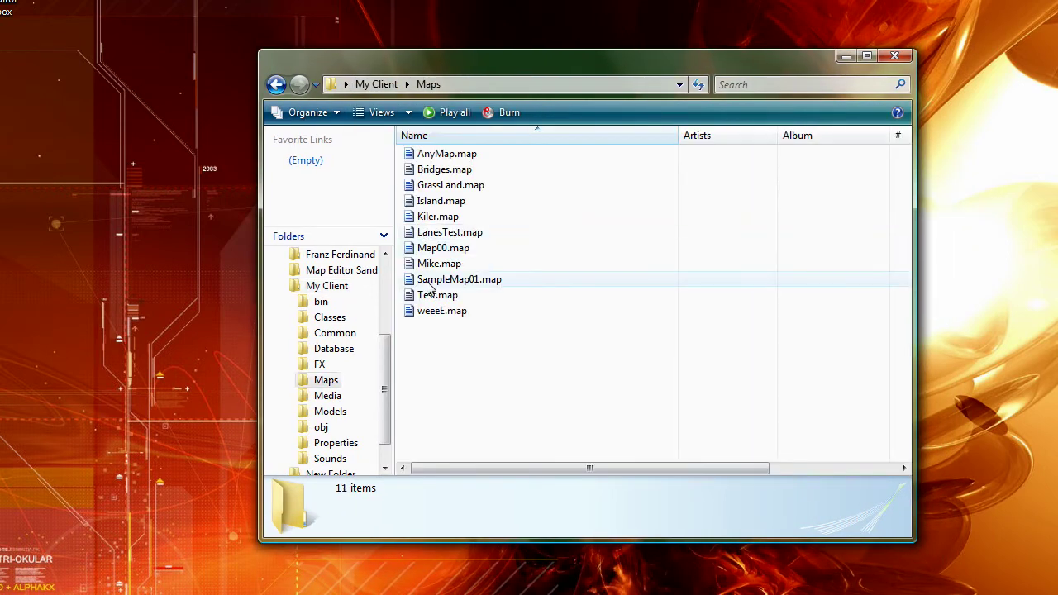
left_click(443, 281)
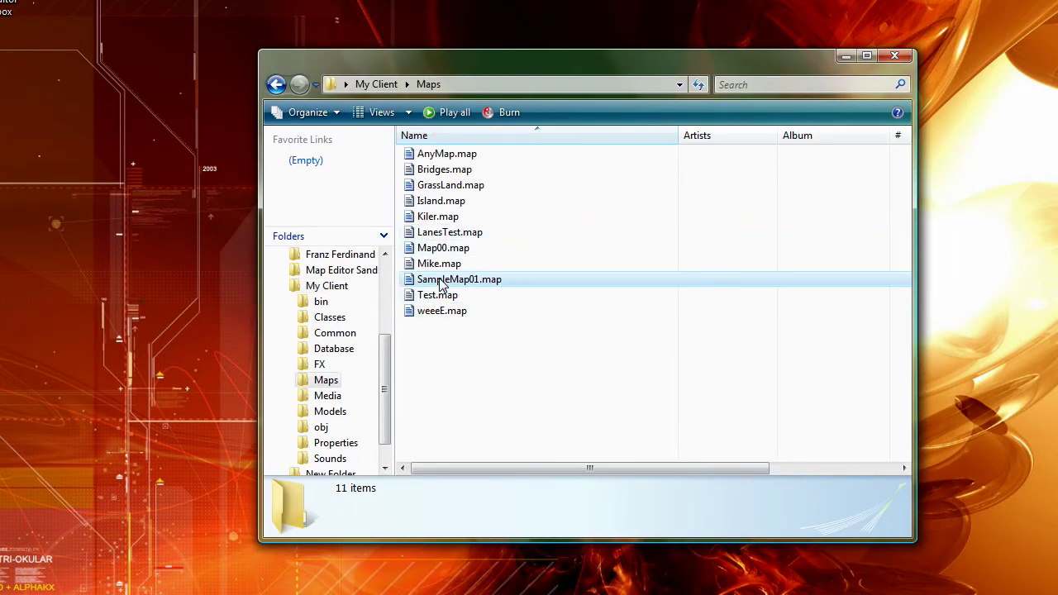
left_click(443, 347)
left_click(275, 86)
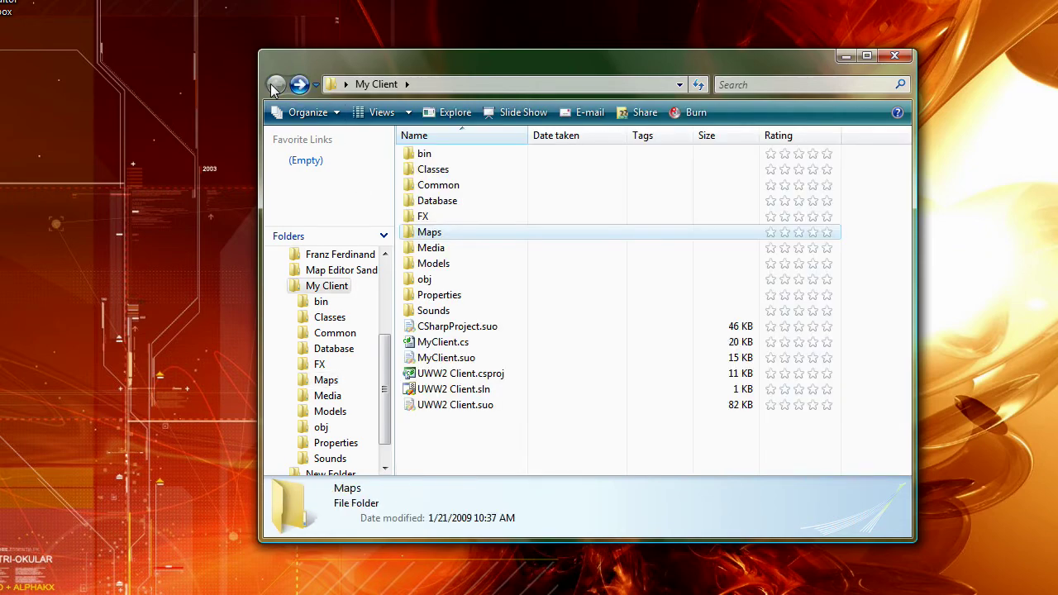
Start a single-player setup with a Nazi first player and an American second player.
left_click(444, 390)
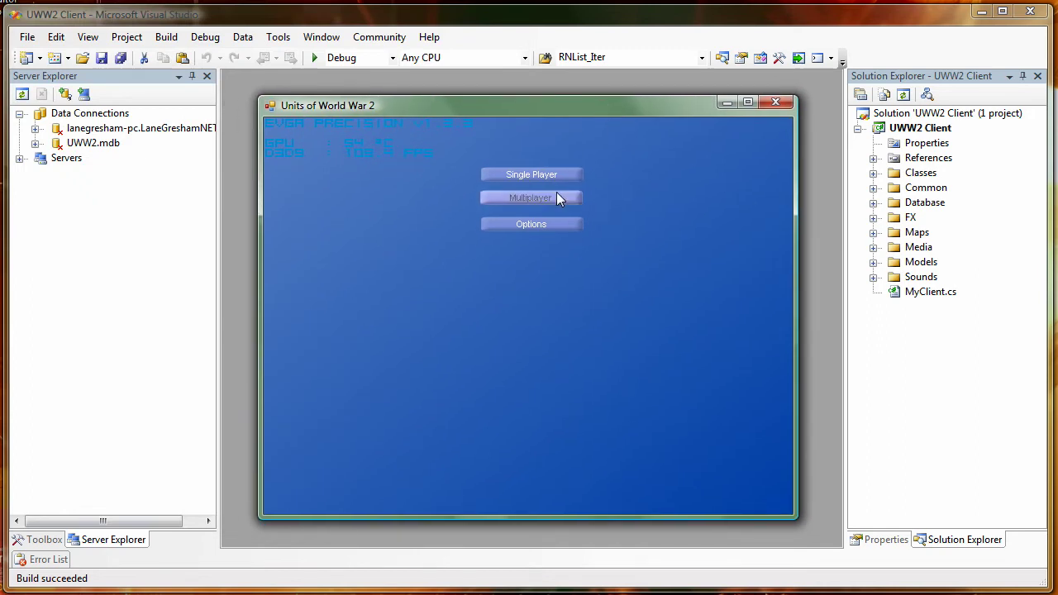
left_click(539, 172)
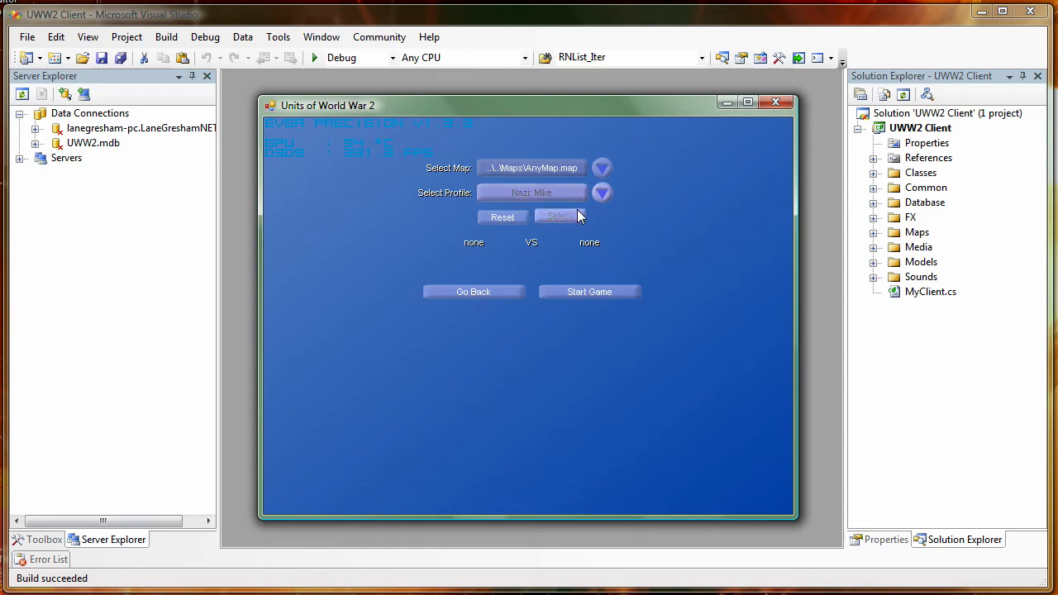
left_click(566, 217)
left_click(560, 193)
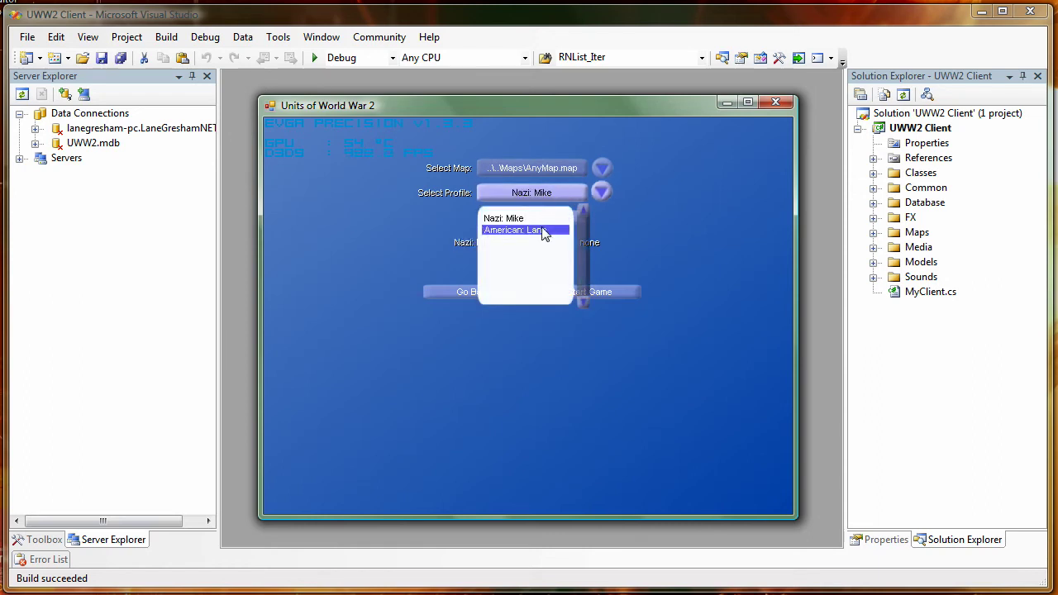
left_click(547, 231)
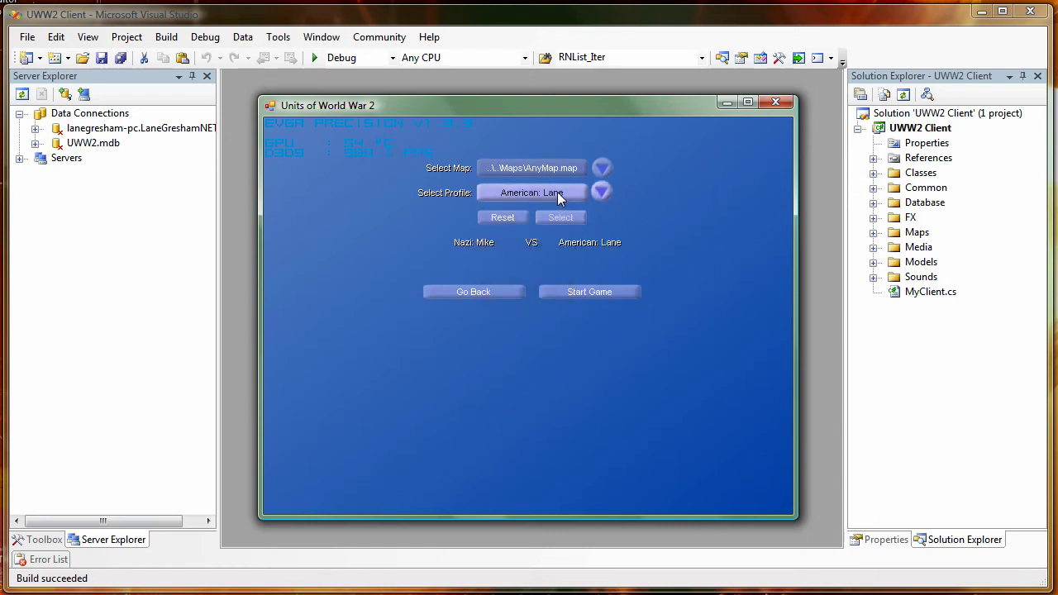
Choose SampleMap01.map as the battlefield and start the game.
left_click(561, 171)
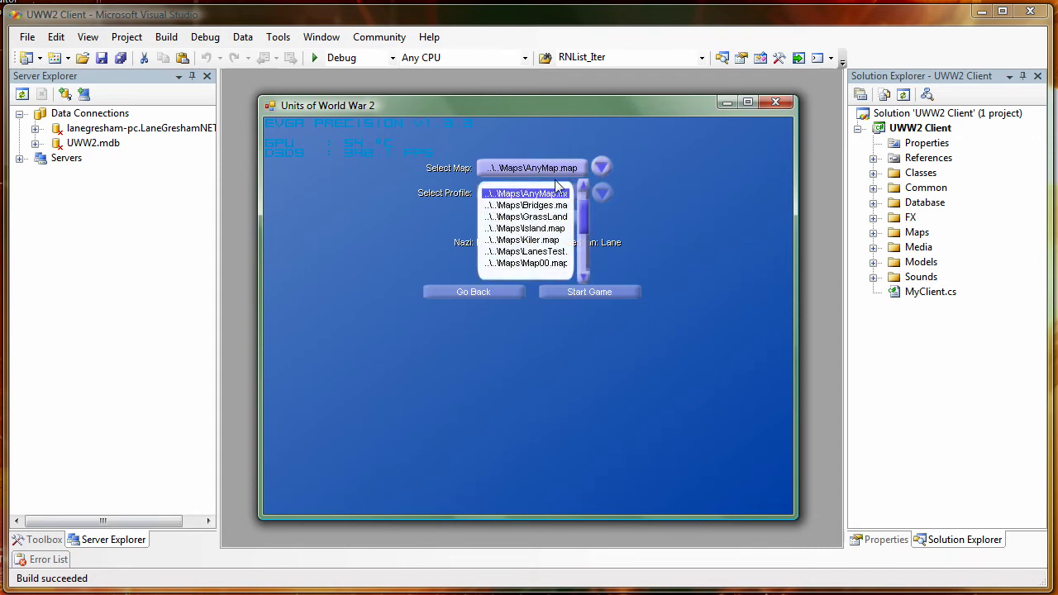
scroll(559, 225, "down", 4)
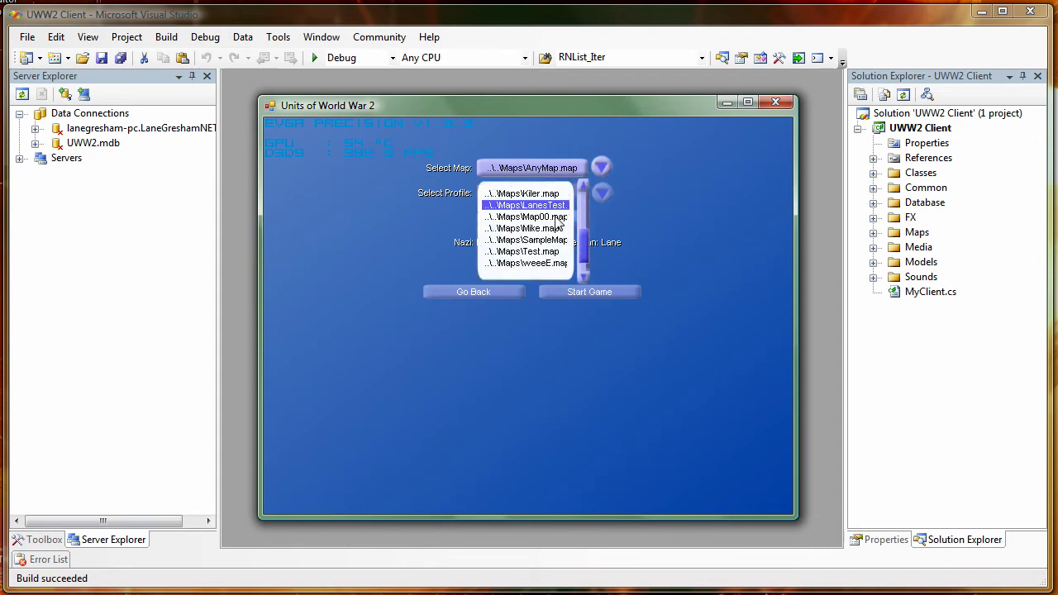
left_click(554, 239)
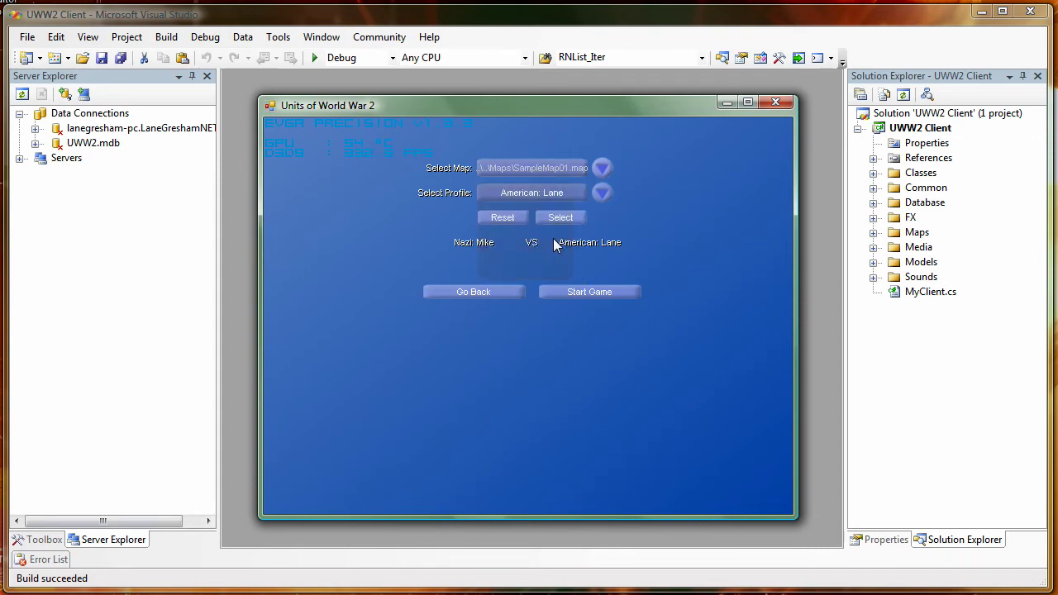
left_click(587, 291)
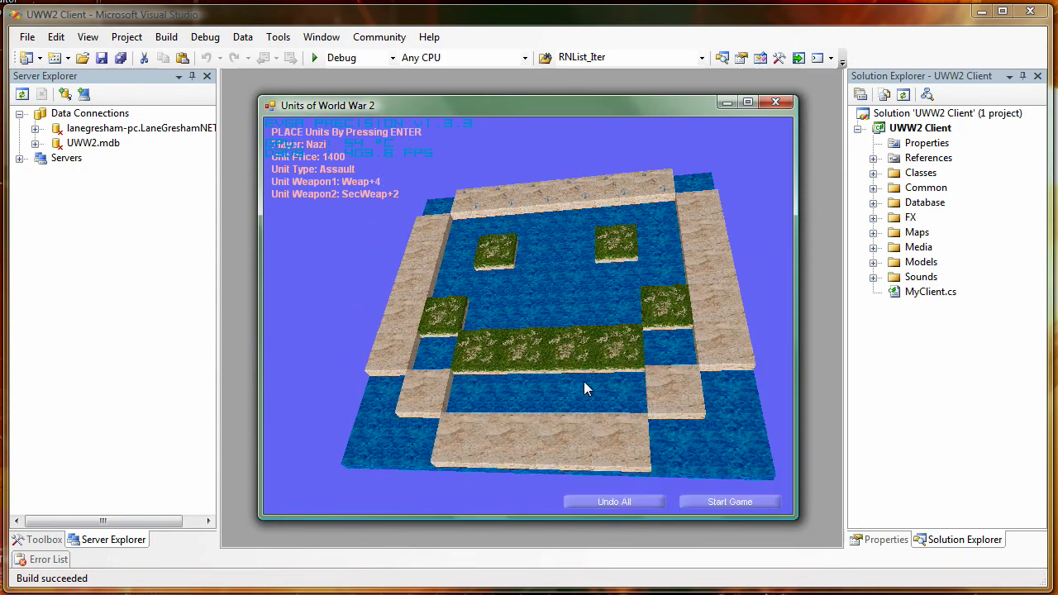
Place three pink Nazi Assault units, including one on the top sand edge.
key("Left")
key("Left")
key("Left")
key("Down")
key("Down")
key("Down")
key("Down")
key("Down")
key("Return")
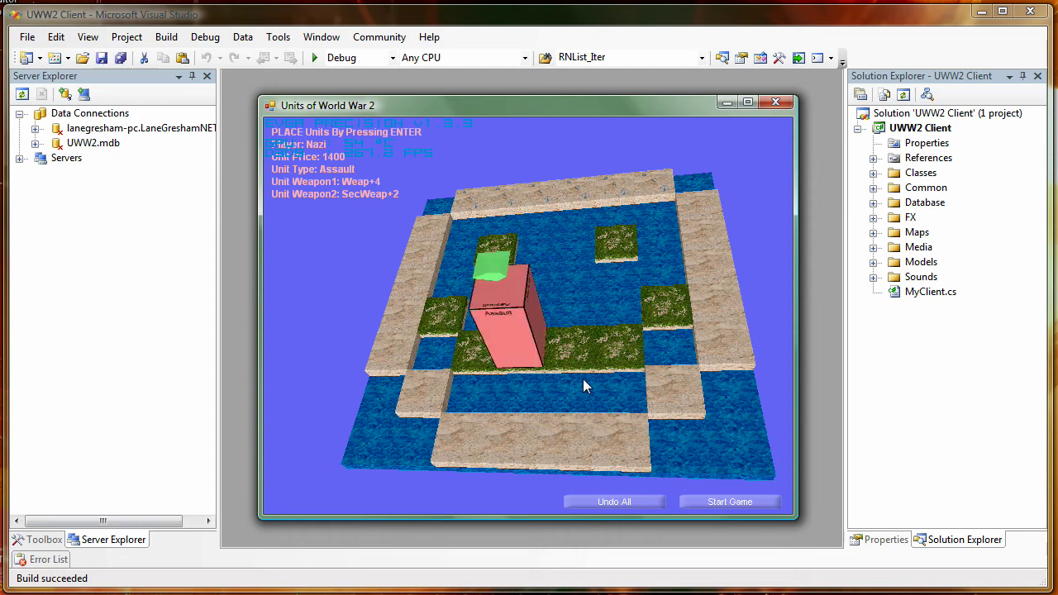
key("Down")
key("Down")
key("Return")
key("Up")
key("Up")
key("Up")
key("Up")
key("Up")
key("Up")
key("Up")
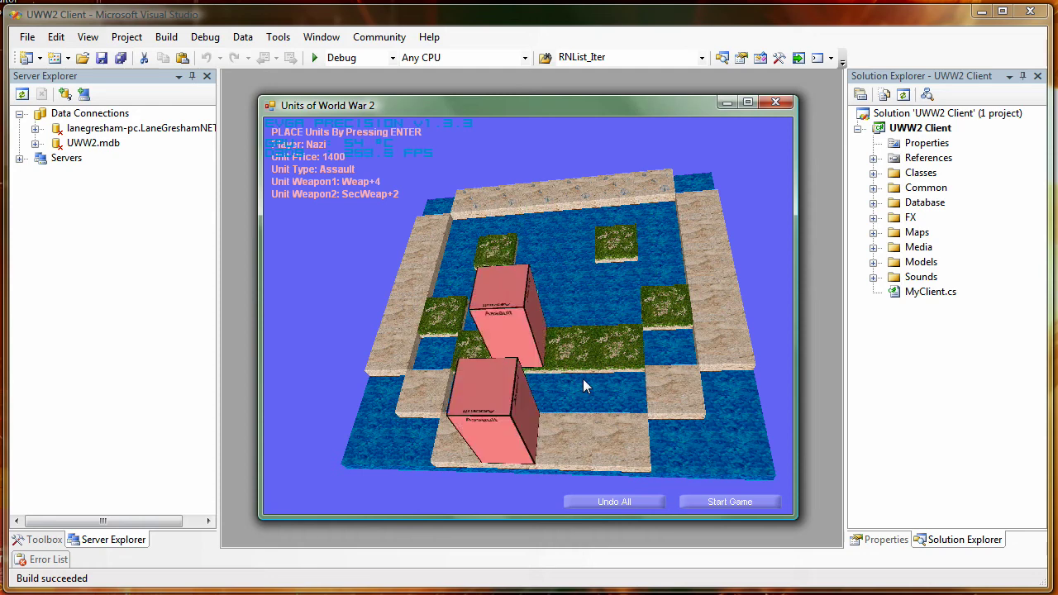
key("Up")
key("Return")
Place a Nazi Medic three tiles right and a green American Assault on the left edge.
key("Right")
key("Right")
key("Right")
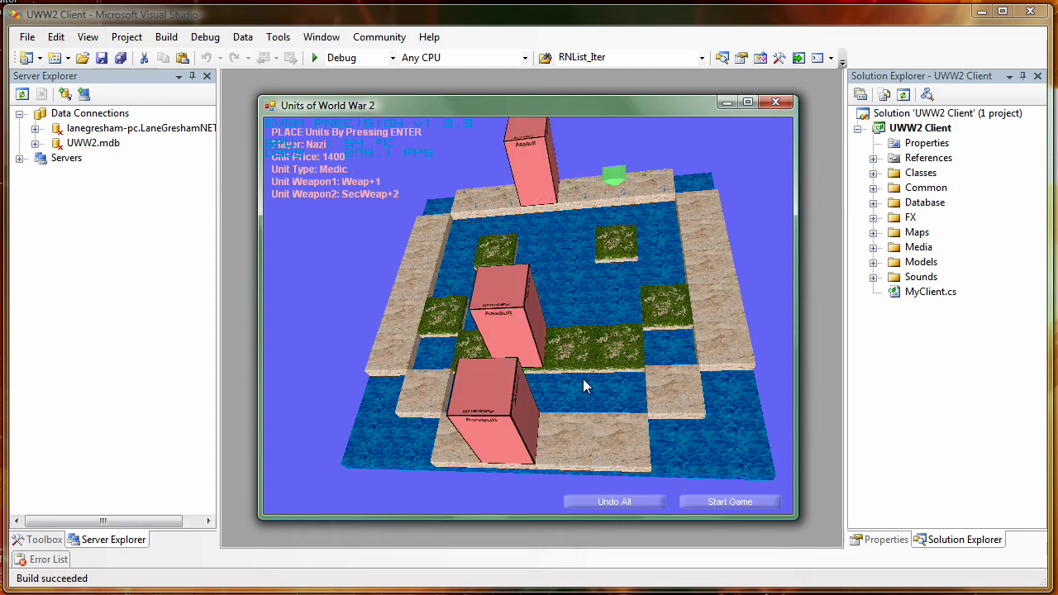
key("Return")
key("Down")
key("Down")
key("Left")
key("Left")
key("Left")
key("Left")
key("Left")
key("Left")
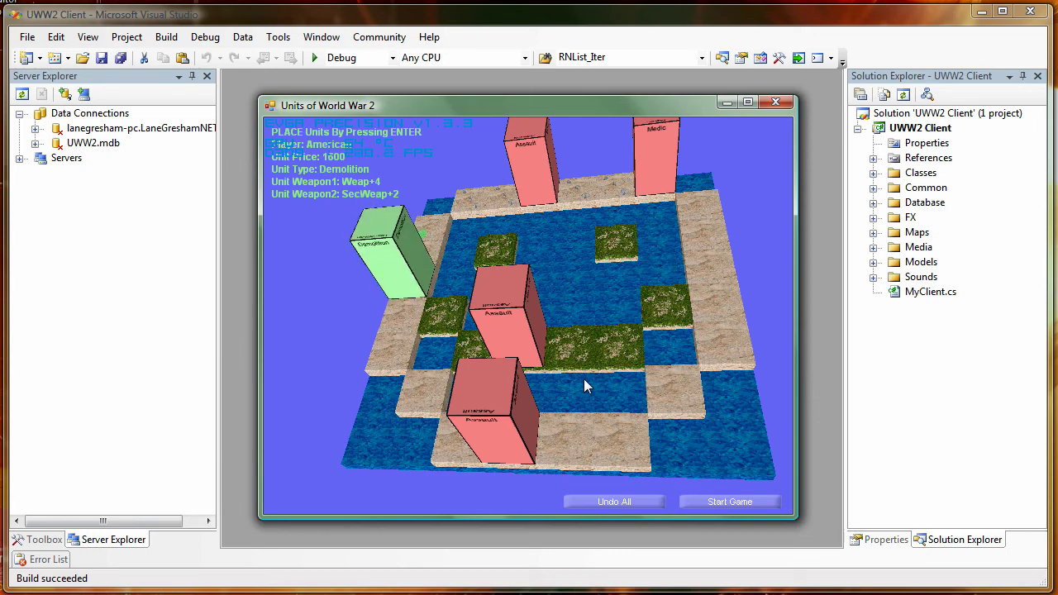
key("Tab")
key("Return")
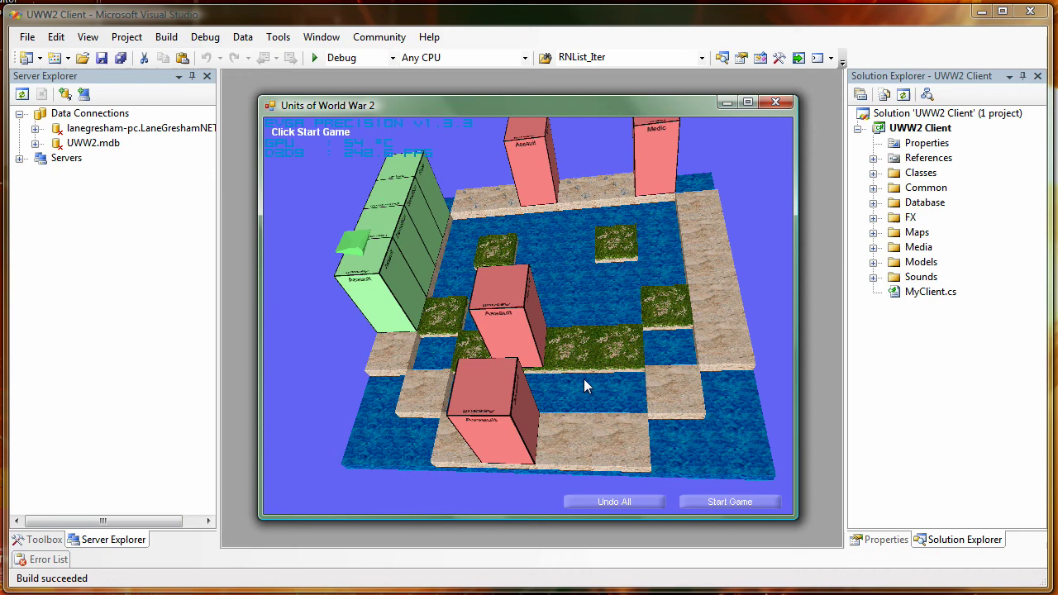
Start the match and select a Nazi Assault unit on the board.
left_click(699, 502)
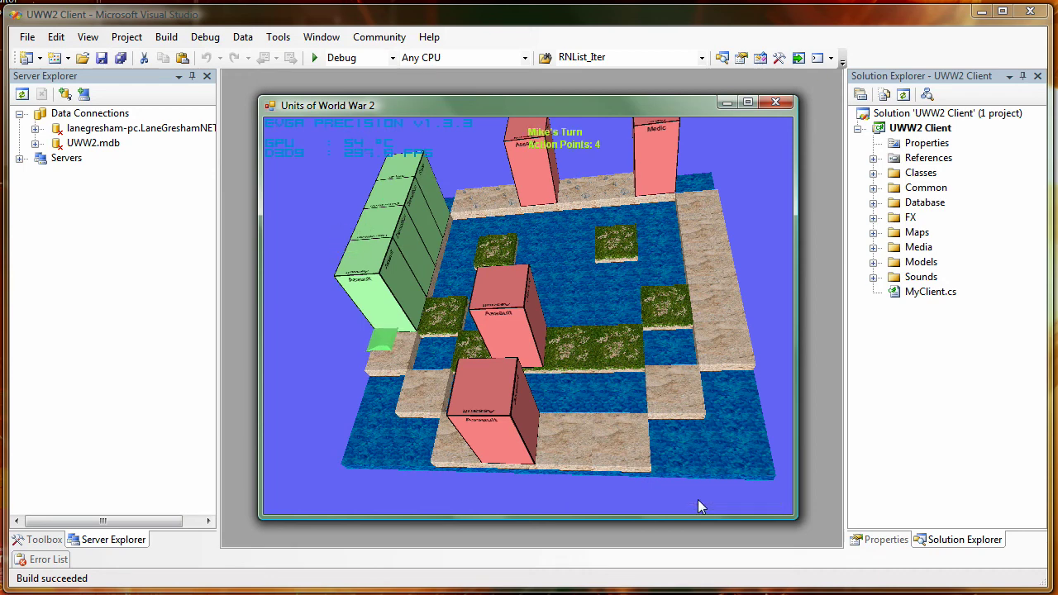
key("Up")
key("Up")
key("Right")
key("Right")
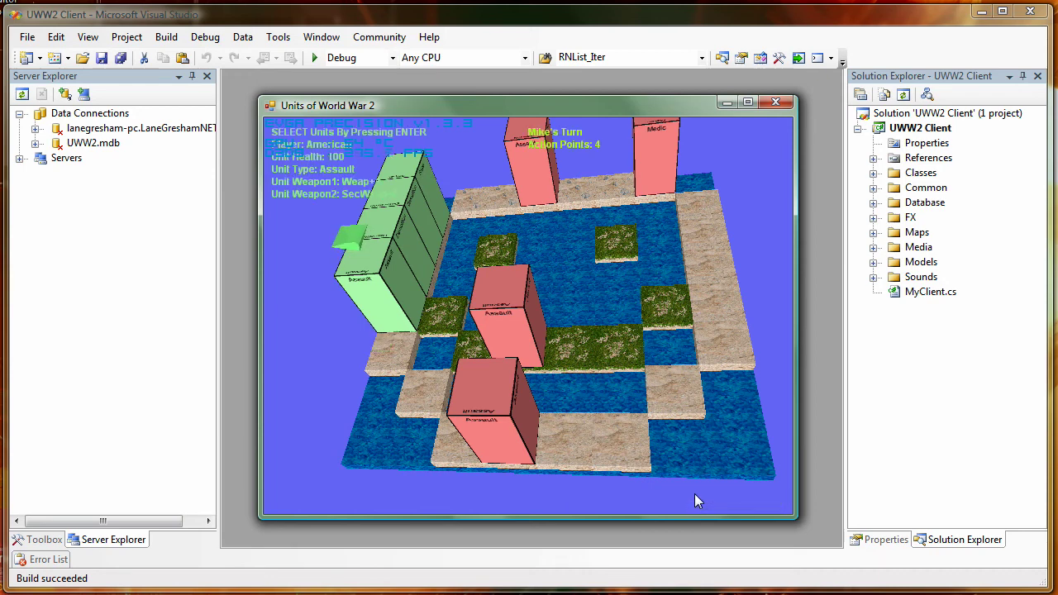
key("Left")
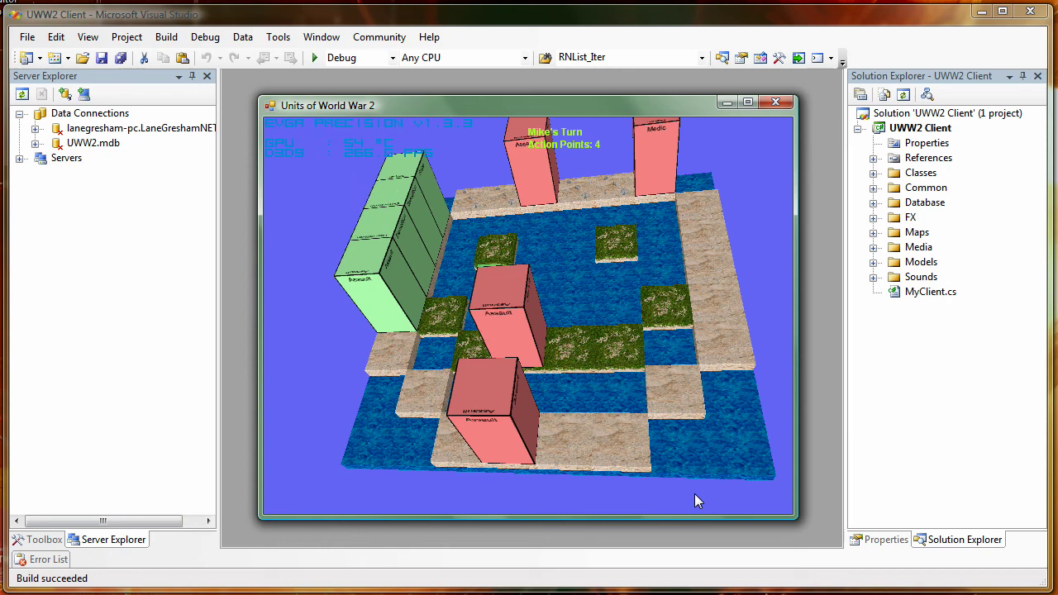
key("Down")
key("Left")
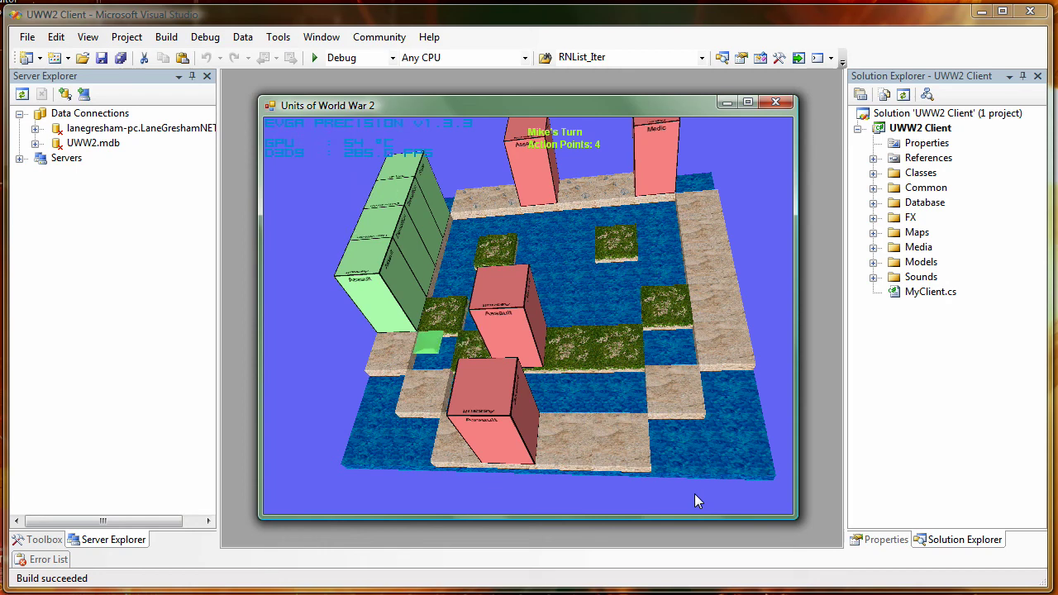
key("Up")
key("Up")
key("Return")
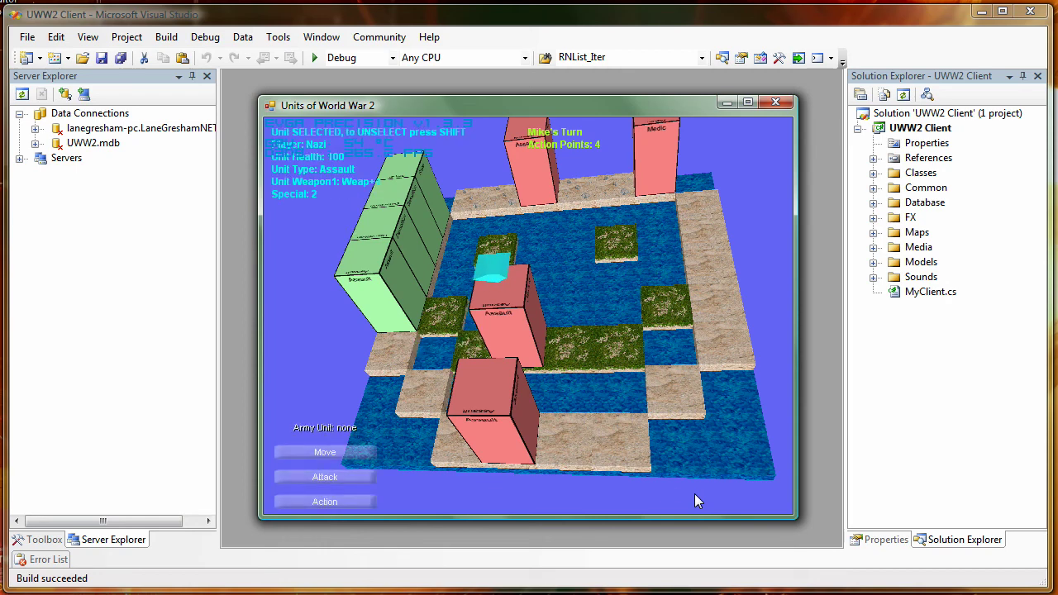
Move the Nazi Assault unit down two tiles, then close the game window.
left_click(365, 455)
left_click(457, 500)
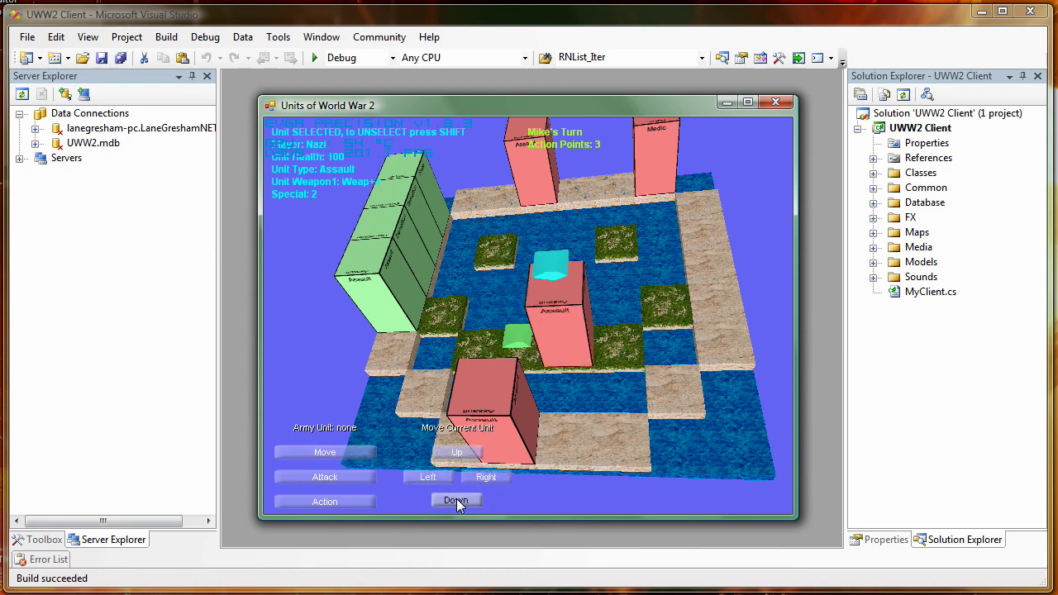
left_click(456, 500)
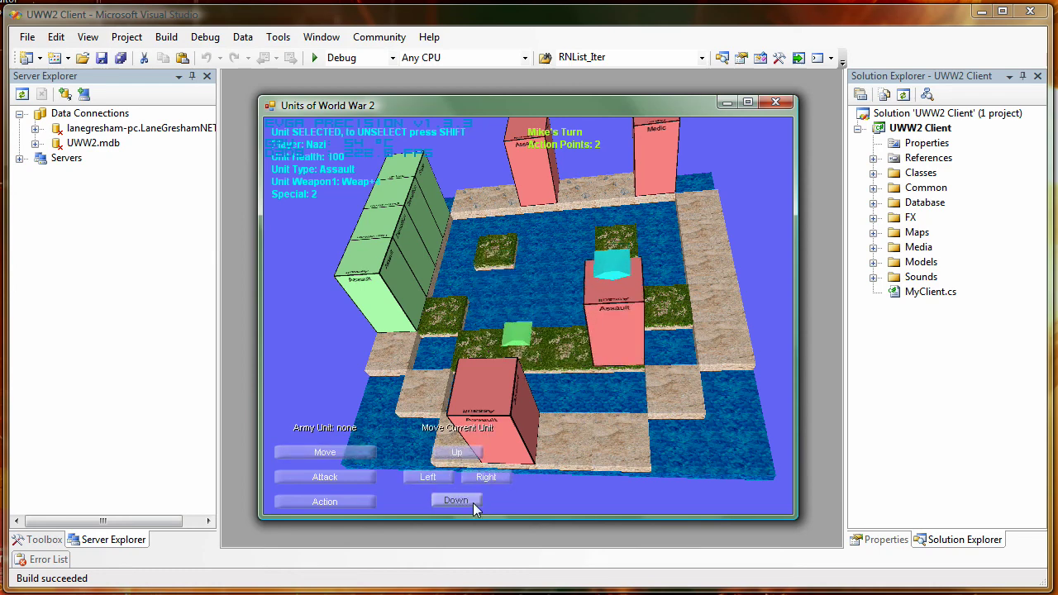
left_click(473, 502)
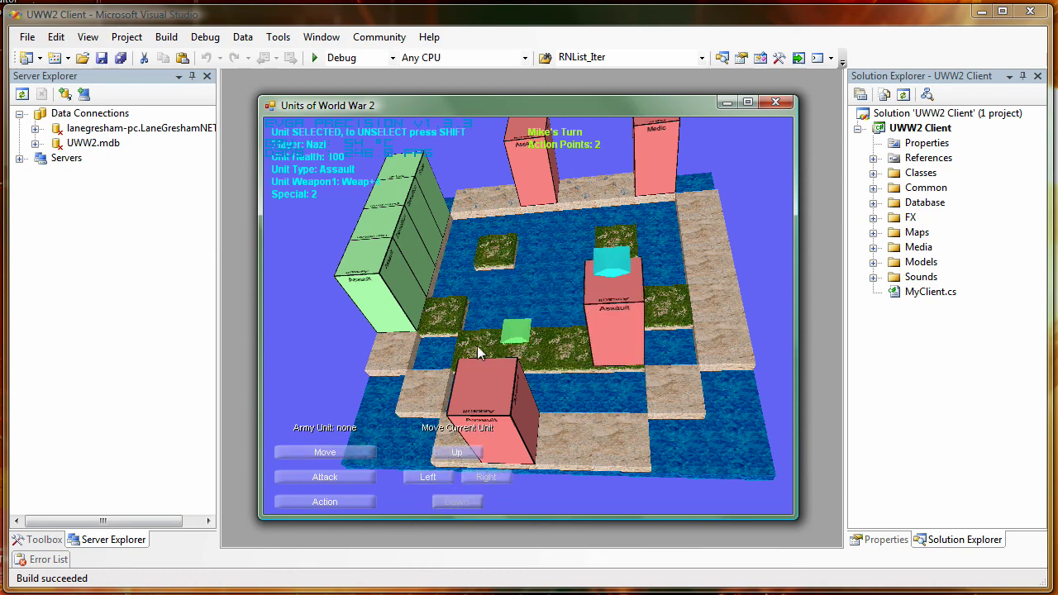
left_click(775, 104)
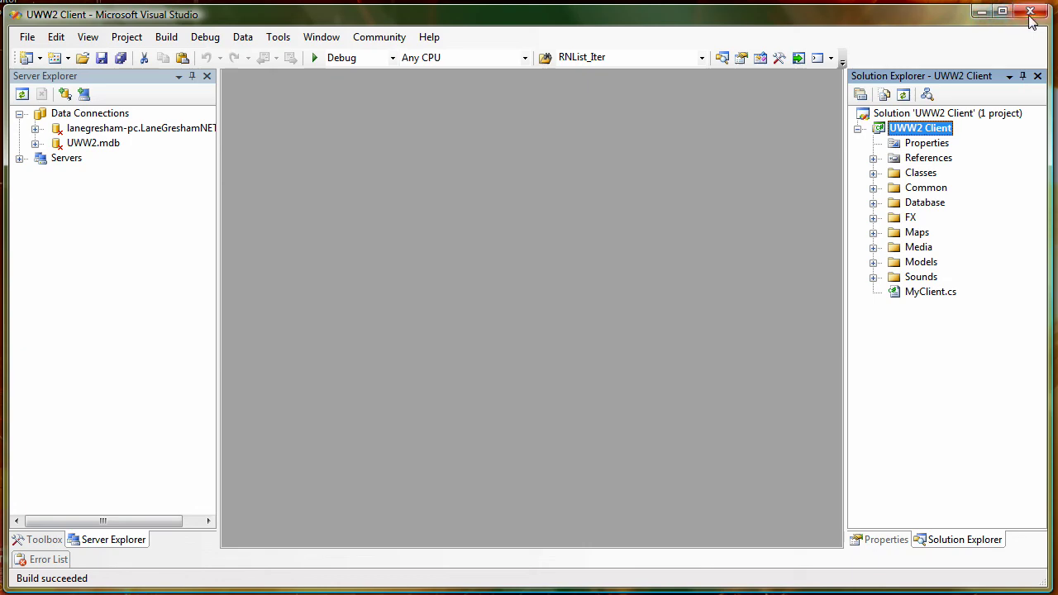
Close Visual Studio and the My Client folder window.
left_click(1030, 13)
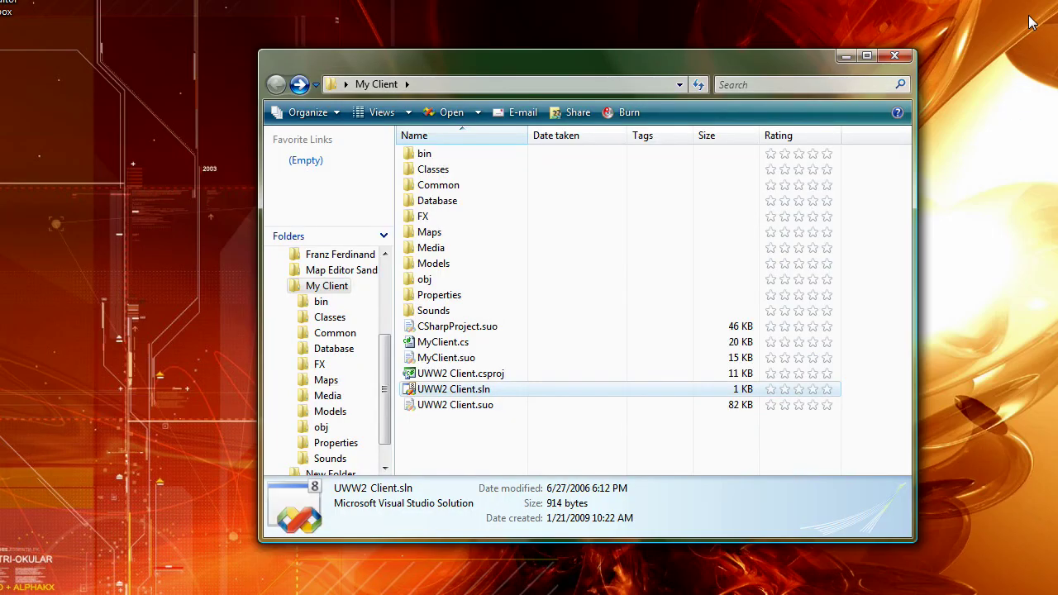
left_click(907, 57)
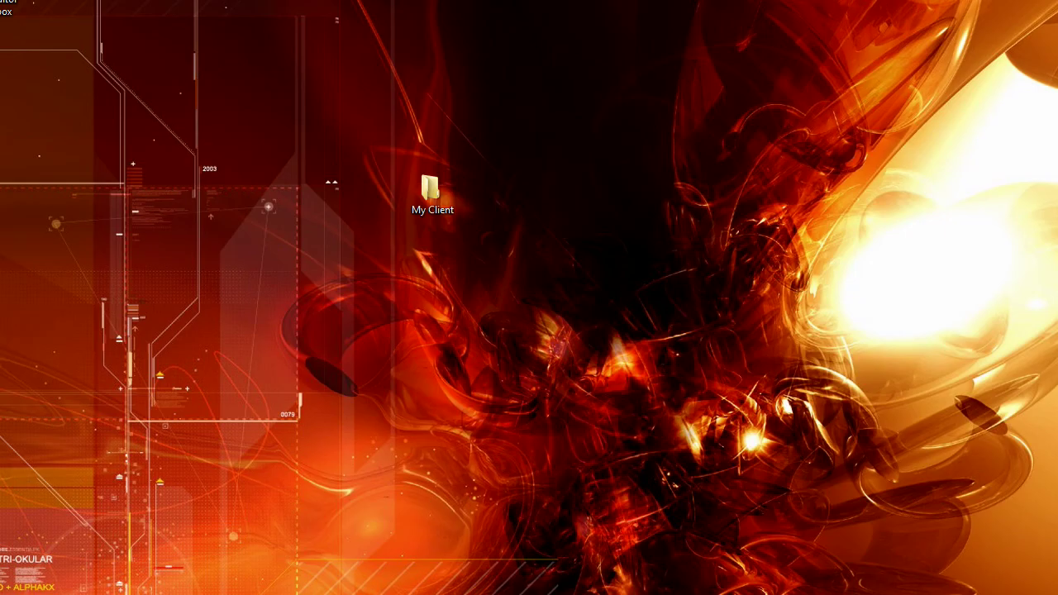